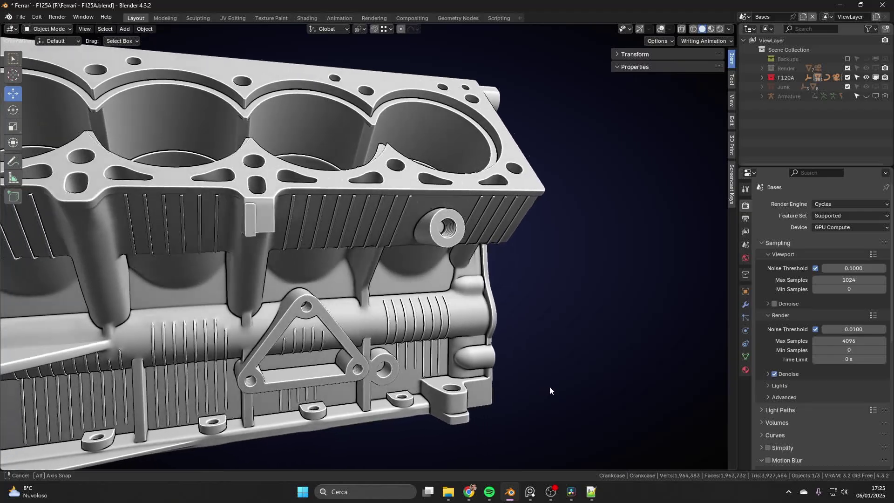
# - Orbit and zoom around the crankcase's threaded-hole plate and over to its cylinder bores
pyautogui.moveTo(550, 387); pyautogui.dragTo(617, 371, button='middle')
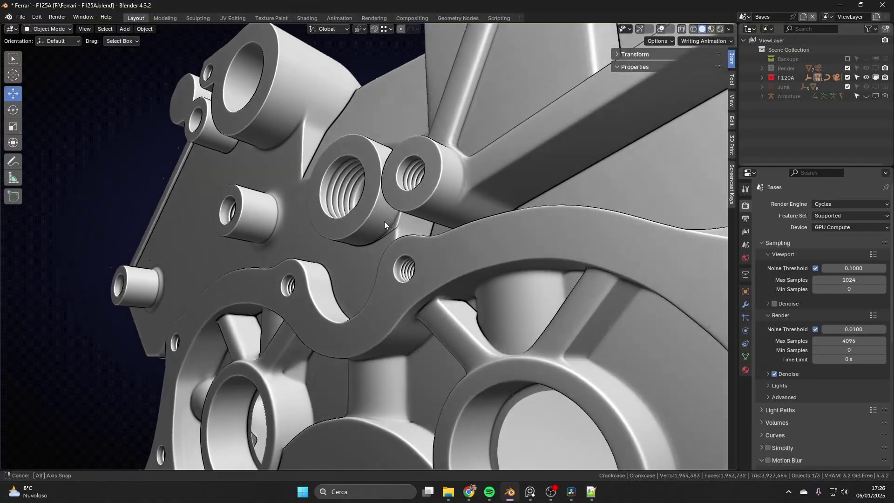
pyautogui.keyDown('ctrl'); pyautogui.moveTo(384, 222); pyautogui.dragTo(401, 187, button='middle'); pyautogui.keyUp('ctrl')
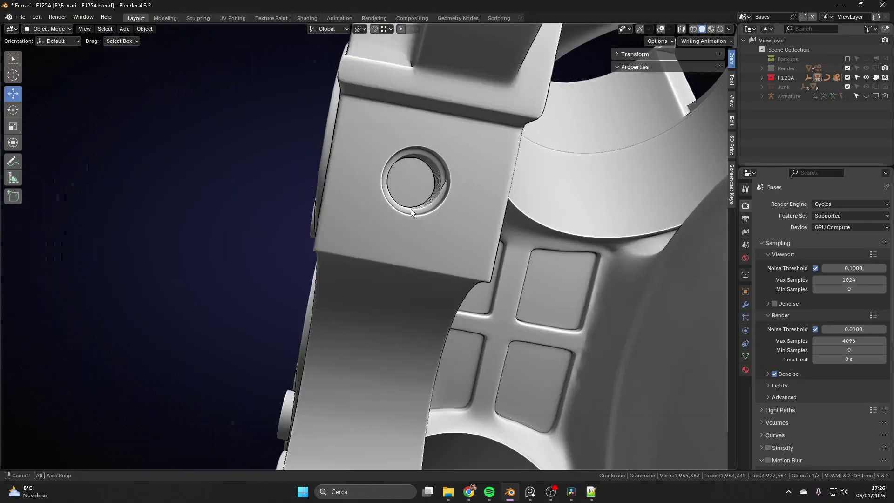
pyautogui.keyDown('ctrl'); pyautogui.moveTo(411, 209); pyautogui.dragTo(425, 233, button='middle'); pyautogui.keyUp('ctrl')
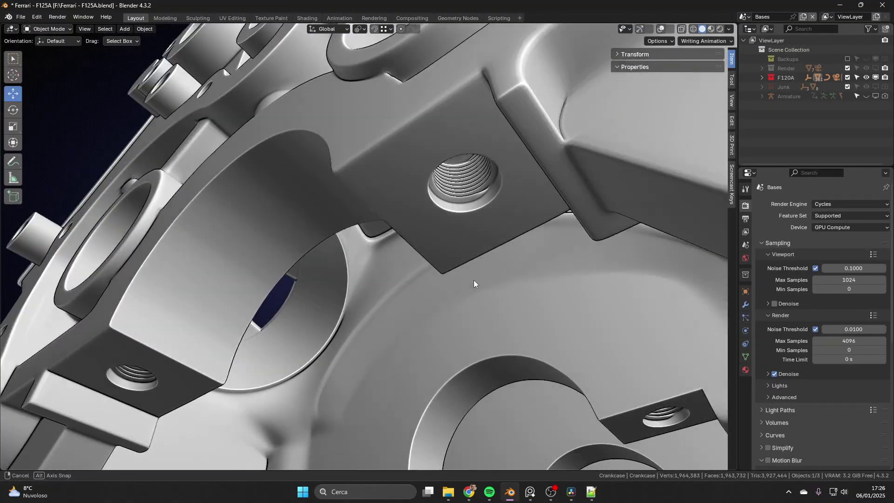
pyautogui.keyDown('ctrl'); pyautogui.moveTo(474, 280); pyautogui.dragTo(375, 148, button='middle'); pyautogui.keyUp('ctrl')
pyautogui.moveTo(538, 348); pyautogui.dragTo(403, 292, button='middle')
pyautogui.scroll(-3, 403, 292)
pyautogui.scroll(2, 448, 278)
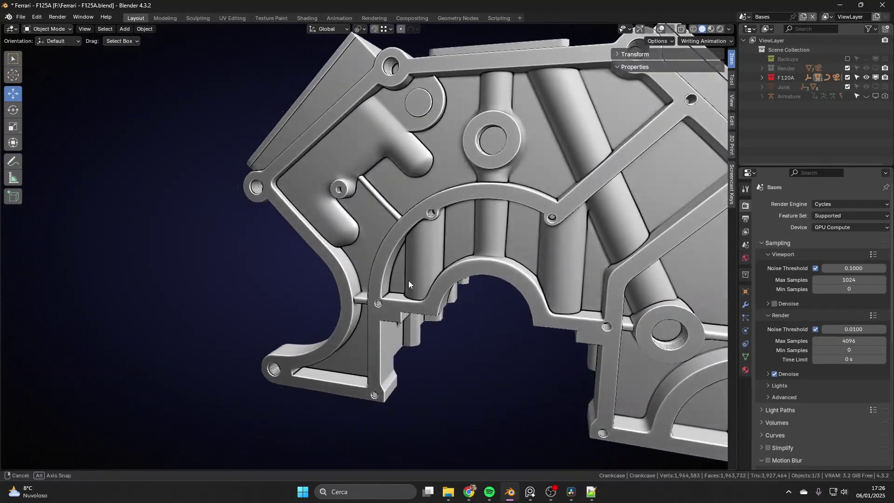
pyautogui.scroll(-2, 409, 280)
pyautogui.moveTo(580, 271); pyautogui.dragTo(466, 443, button='middle')
pyautogui.scroll(4, 493, 260)
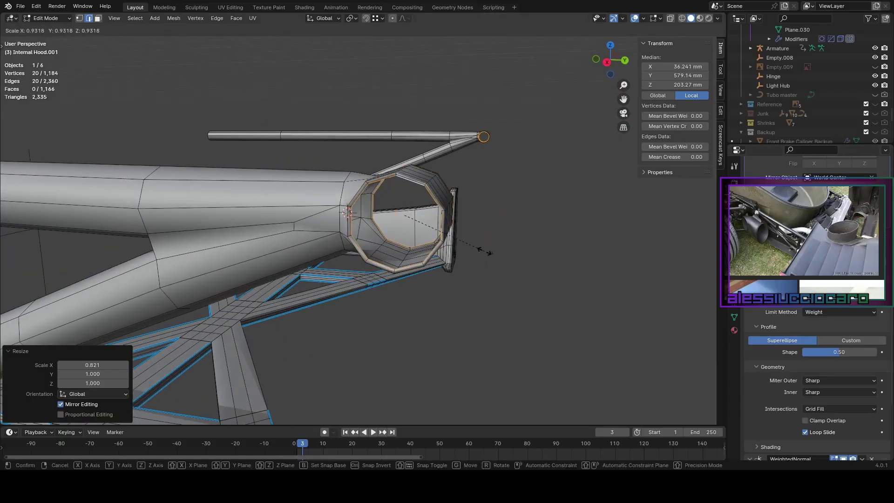
# - Orbit the hood tube to a side view, then swing from the wiper motor to the body panels
pyautogui.moveTo(460, 256); pyautogui.dragTo(387, 251, button='middle')
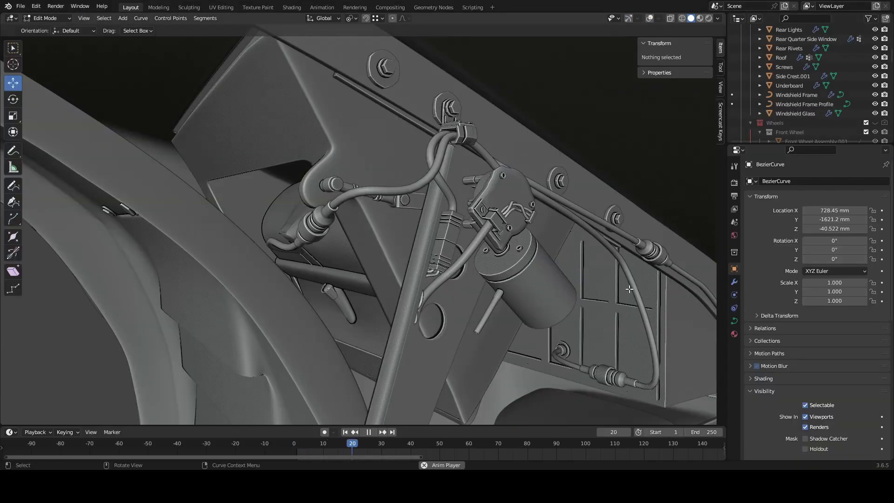
pyautogui.moveTo(629, 290); pyautogui.dragTo(134, 294, button='middle')
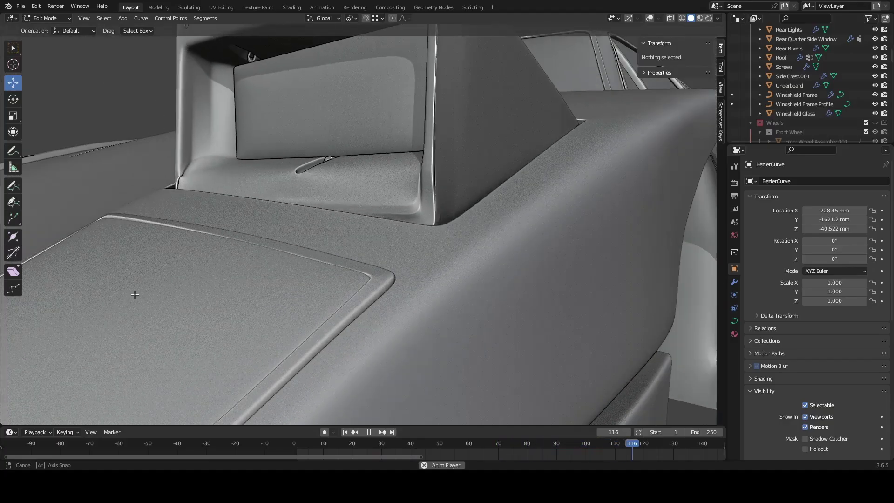
pyautogui.scroll(-6, 134, 294)
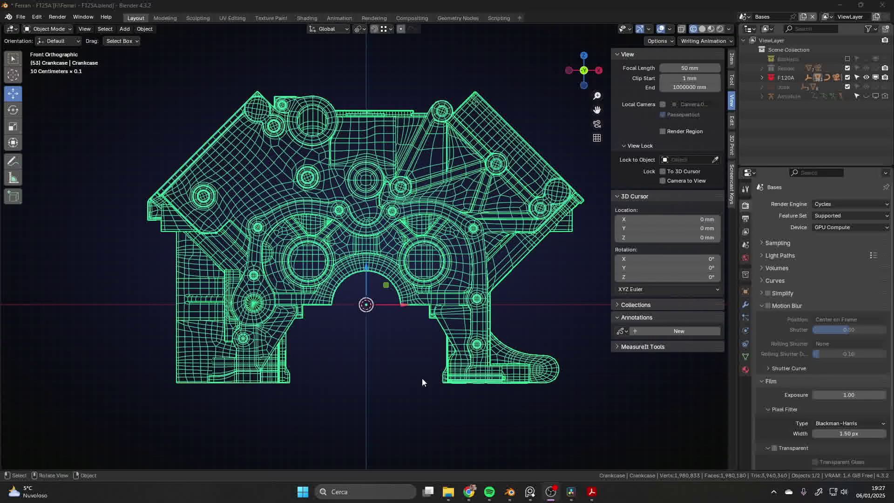
# - Orbit the wireframe crankcase out of front view into perspective and zoom in
pyautogui.moveTo(327, 384); pyautogui.dragTo(471, 353, button='middle')
pyautogui.scroll(-4, 399, 403)
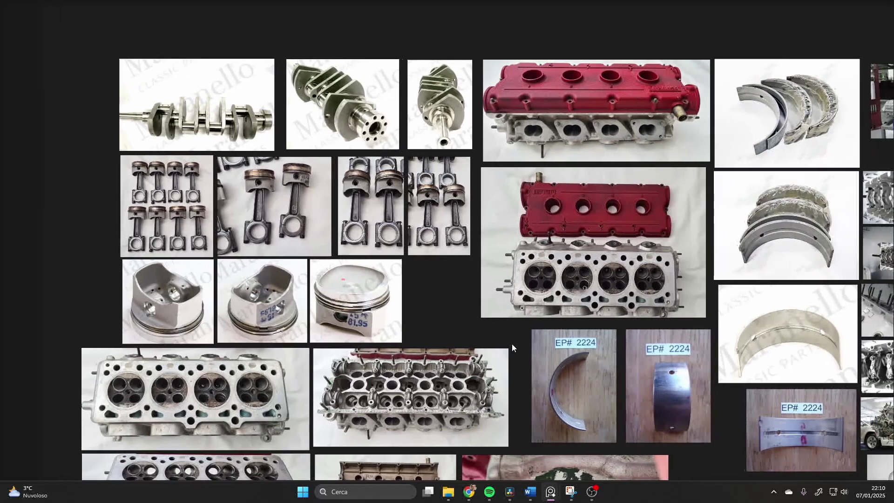
# - Pan the reference collage and switch photo sets to bring the engine parts pictures into view
pyautogui.moveTo(512, 344); pyautogui.dragTo(430, 339)
pyautogui.hotkey('alt', 'Tab')
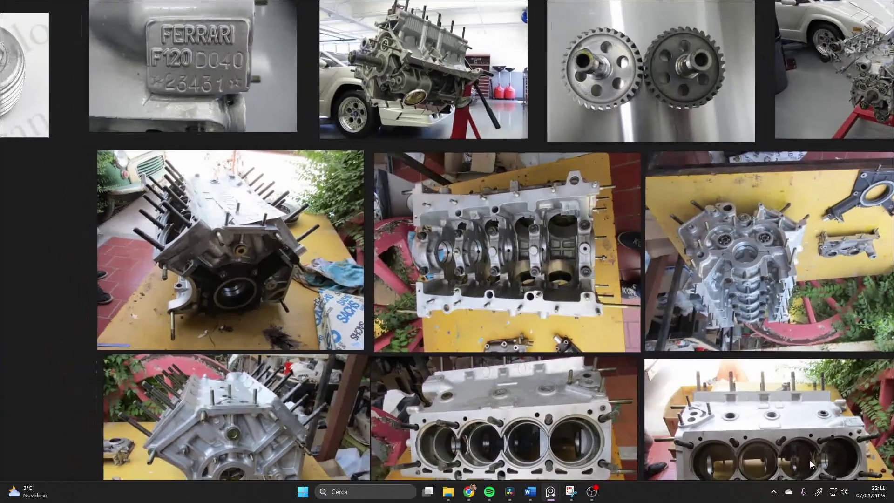
pyautogui.moveTo(809, 460); pyautogui.dragTo(891, 458)
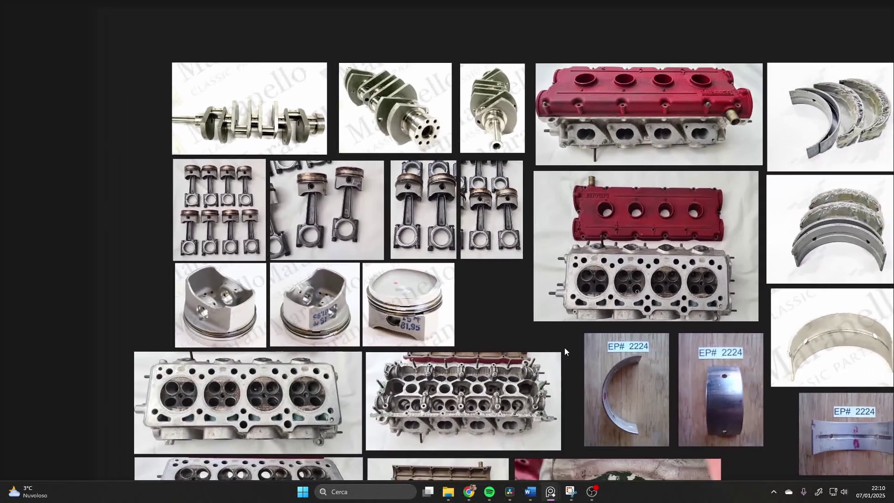
pyautogui.moveTo(564, 348); pyautogui.dragTo(242, 335)
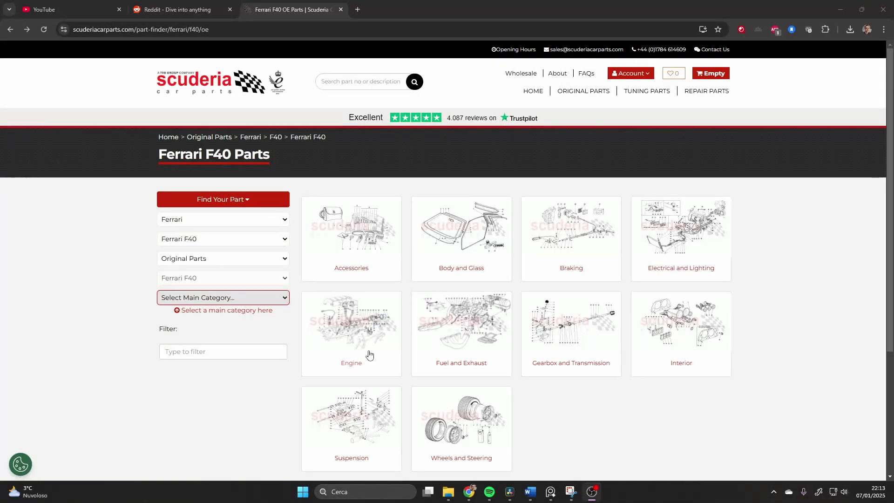
# - Scroll the Engine Block parts list, then zoom and pan the exploded parts diagram
pyautogui.scroll(-2, 735, 408)
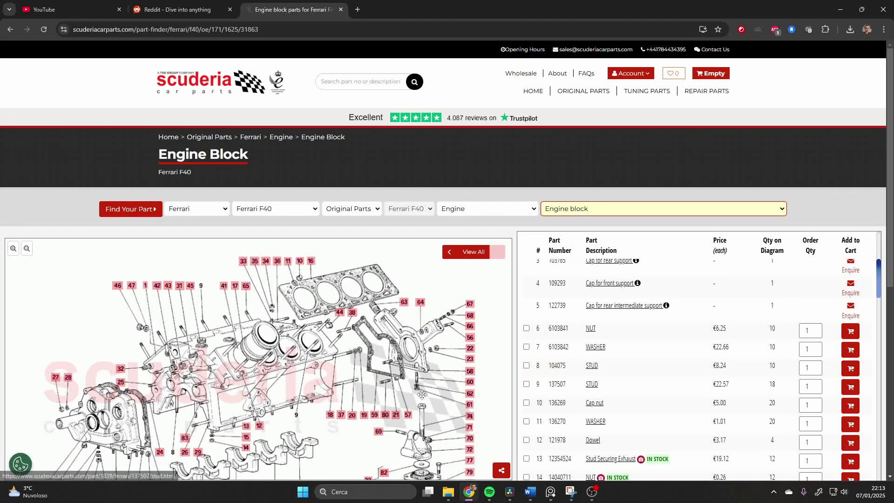
pyautogui.scroll(-4, 834, 214)
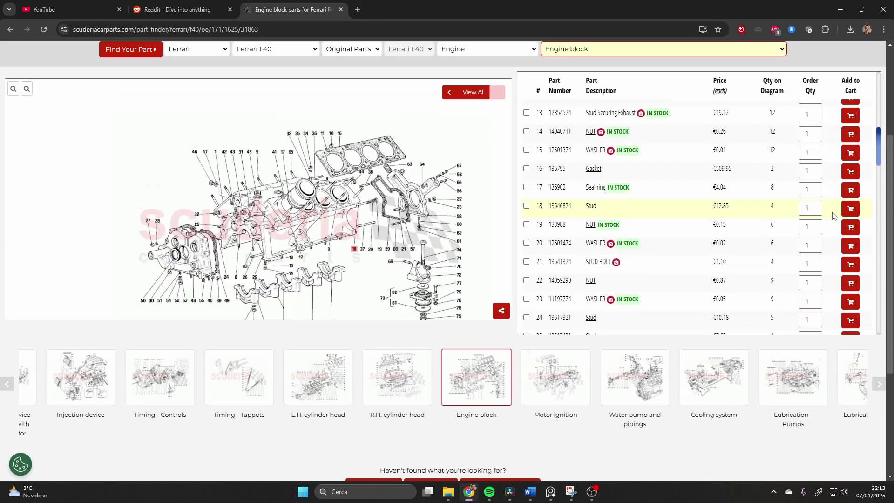
pyautogui.scroll(2, 718, 362)
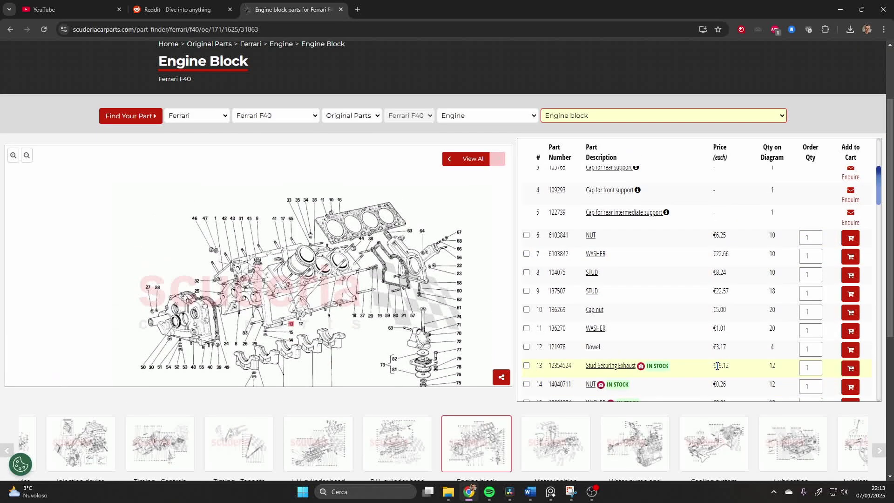
pyautogui.scroll(1, 426, 304)
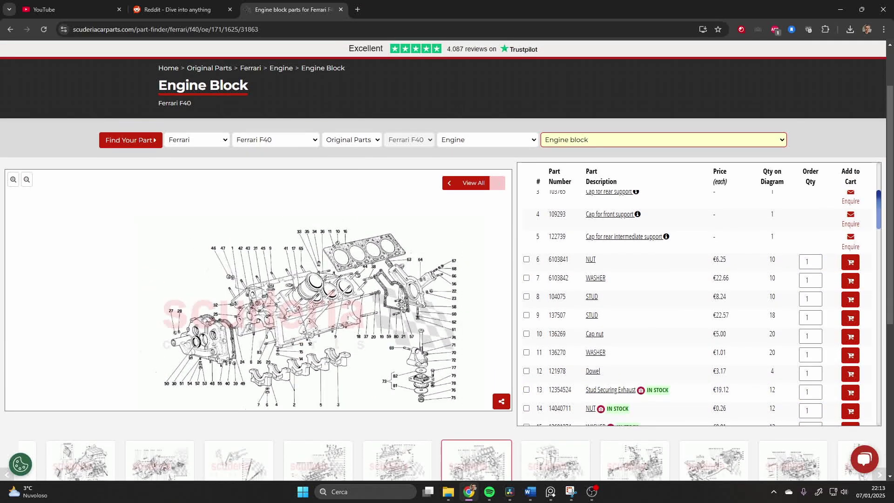
pyautogui.scroll(2, 426, 326)
pyautogui.scroll(-2, 426, 326)
pyautogui.moveTo(379, 350)
pyautogui.scroll(4, 379, 351)
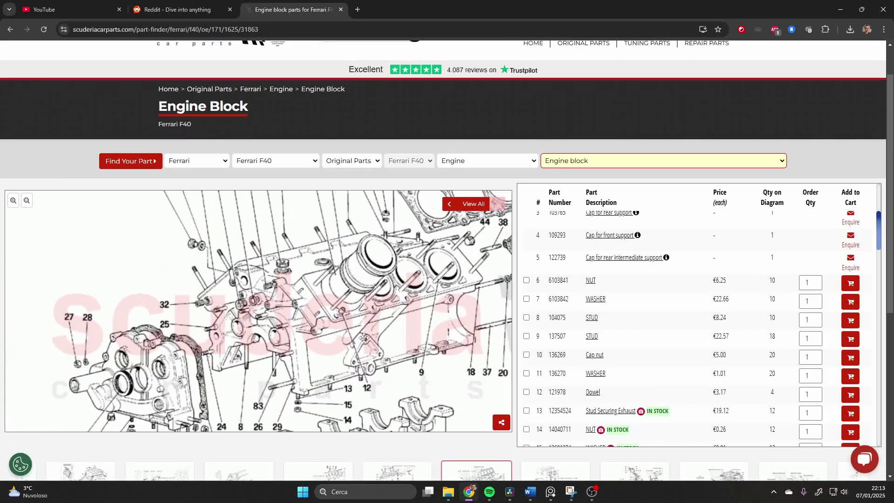
pyautogui.moveTo(364, 338); pyautogui.dragTo(333, 341)
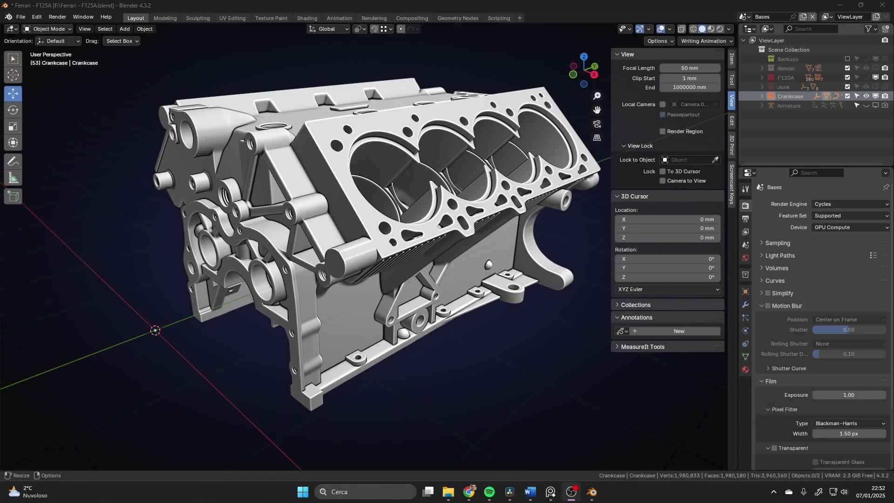
# - Orbit, pan and zoom in on the crankcase's ribbed side and triangular mounting bracket
pyautogui.moveTo(530, 297)
pyautogui.mouseDown(button='middle')
pyautogui.moveTo(544, 320)
pyautogui.moveTo(563, 307)
pyautogui.moveTo(538, 303)
pyautogui.moveTo(539, 316)
pyautogui.moveTo(517, 328)
pyautogui.moveTo(533, 302)
pyautogui.mouseUp(button='middle')
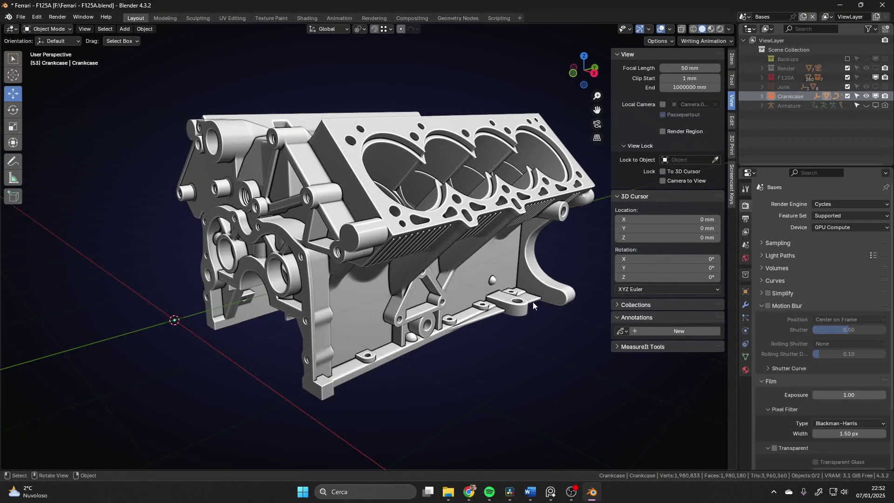
pyautogui.keyDown('shift'); pyautogui.moveTo(507, 278); pyautogui.dragTo(527, 278, button='middle'); pyautogui.keyUp('shift')
pyautogui.scroll(5, 527, 278)
pyautogui.moveTo(584, 276); pyautogui.dragTo(487, 262, button='middle')
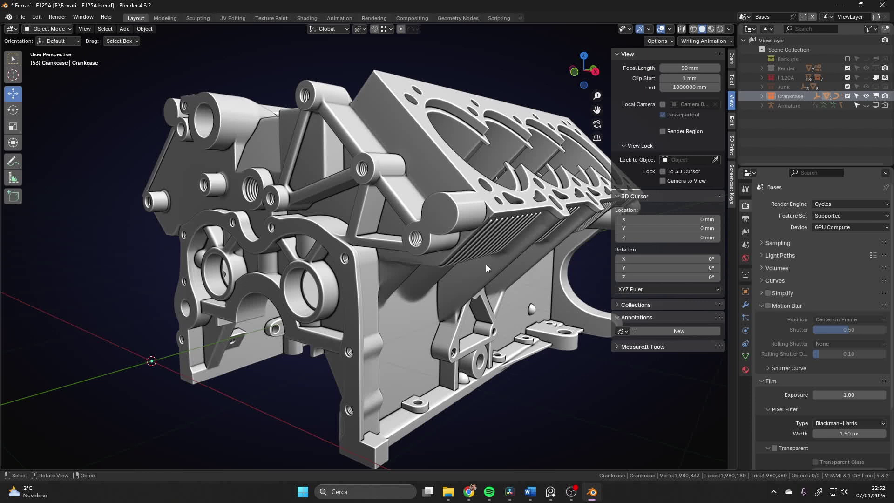
pyautogui.moveTo(488, 266); pyautogui.dragTo(449, 282, button='middle')
pyautogui.scroll(3, 487, 276)
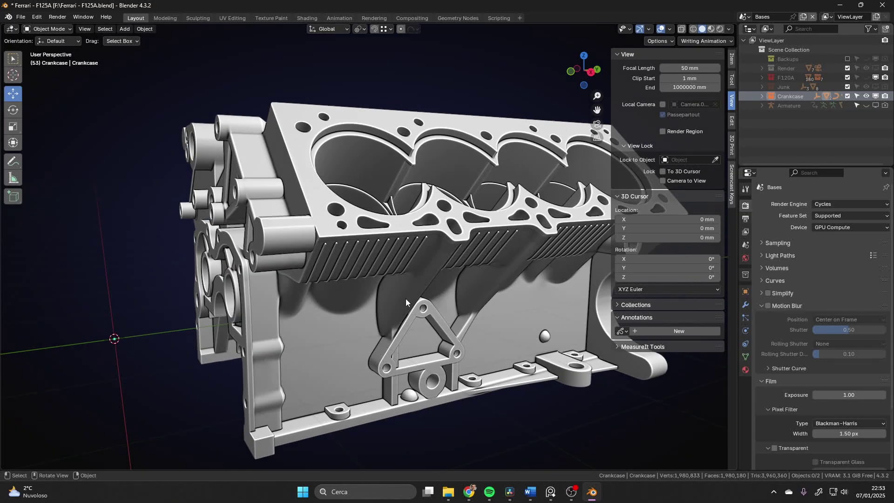
pyautogui.keyDown('shift'); pyautogui.moveTo(426, 292); pyautogui.dragTo(466, 277, button='middle'); pyautogui.keyUp('shift')
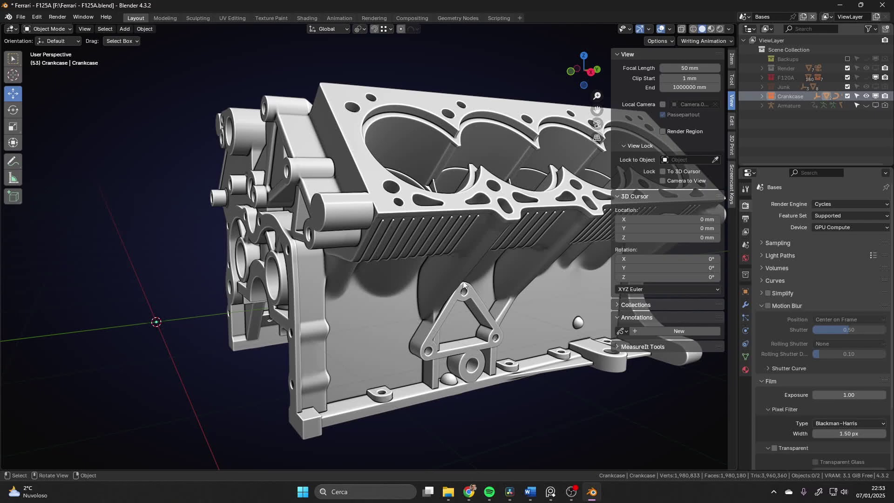
pyautogui.moveTo(463, 283); pyautogui.dragTo(481, 284, button='middle')
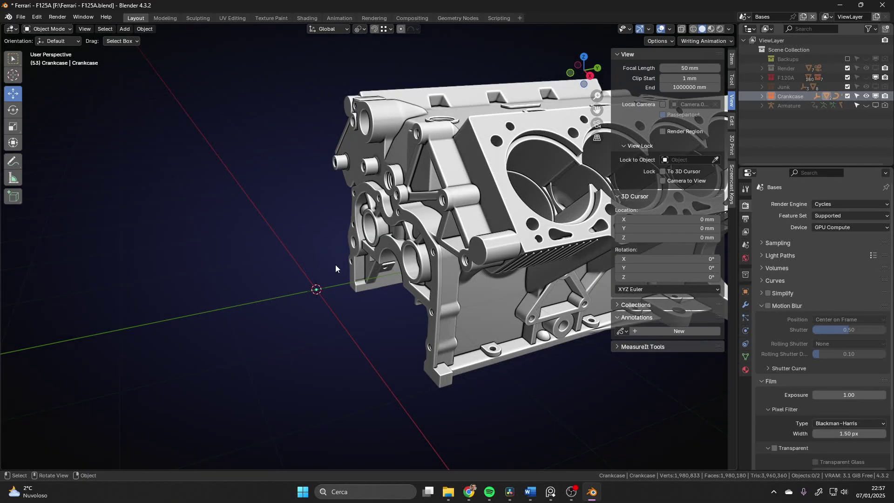
# - Add a cylinder with 41 mm radius and 69.5 mm depth
pyautogui.hotkey('shift', 'a')
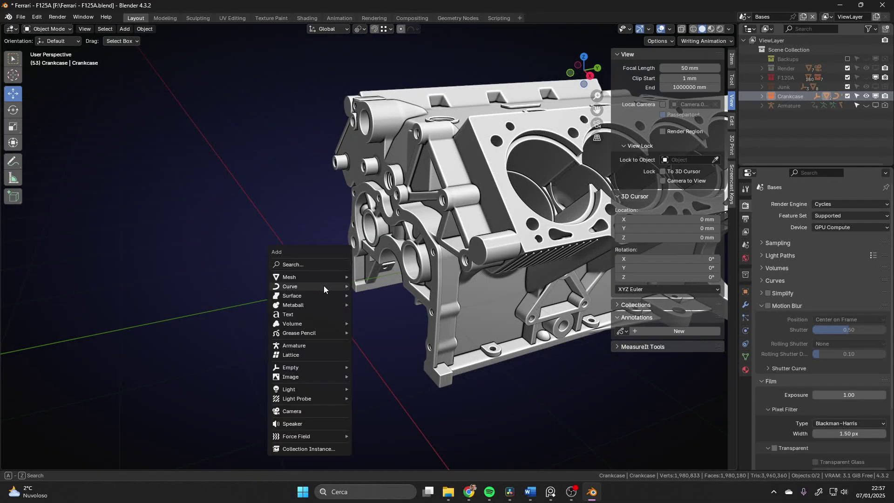
pyautogui.moveTo(323, 284)
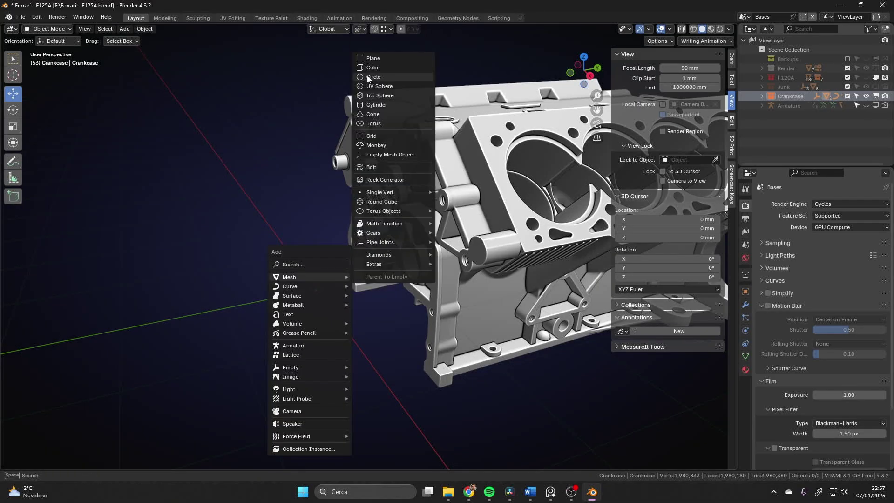
pyautogui.click(384, 106)
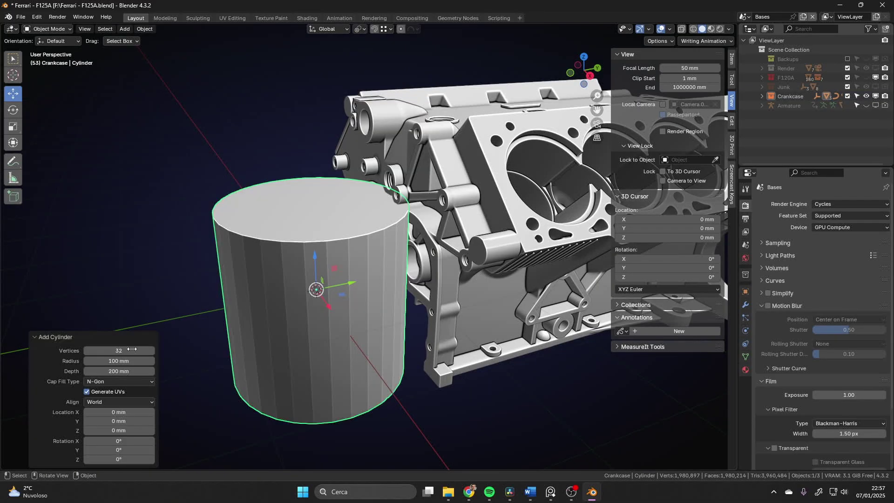
pyautogui.click(117, 361)
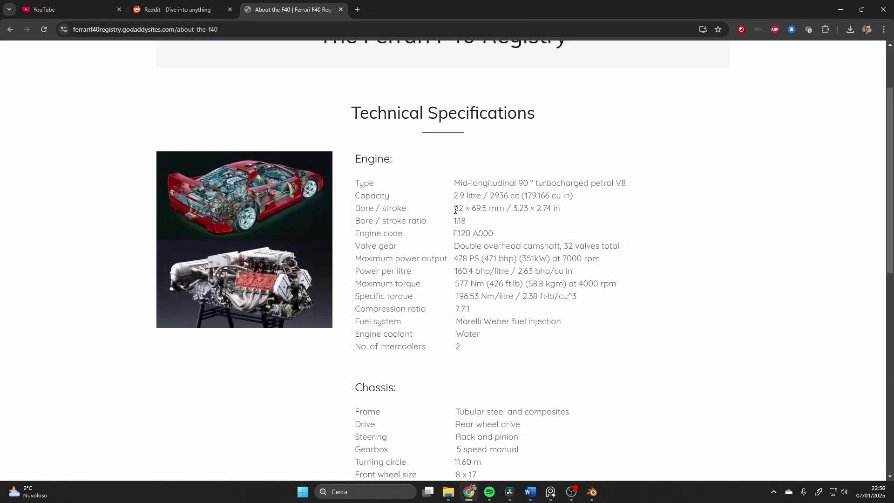
pyautogui.moveTo(455, 211); pyautogui.dragTo(491, 211)
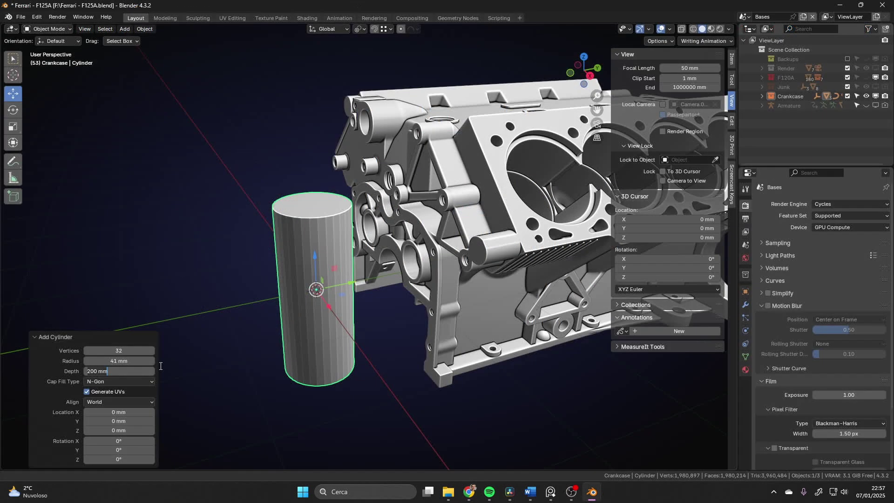
pyautogui.write('69.5')
pyautogui.press('Return')
# - Raise the new cylinder up into a cylinder bore
pyautogui.moveTo(174, 345); pyautogui.dragTo(289, 294, button='middle')
pyautogui.moveTo(314, 261); pyautogui.dragTo(303, 244, button='middle')
pyautogui.moveTo(278, 221); pyautogui.dragTo(279, 154)
pyautogui.moveTo(288, 154); pyautogui.dragTo(368, 131, button='middle')
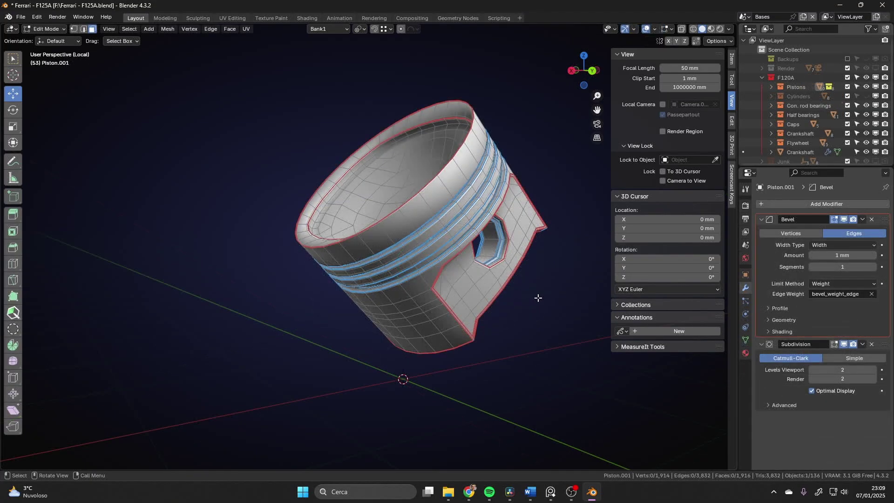
# - Look over the piston top, then leave Edit Mode and Local View
pyautogui.moveTo(539, 298); pyautogui.dragTo(434, 225, button='middle')
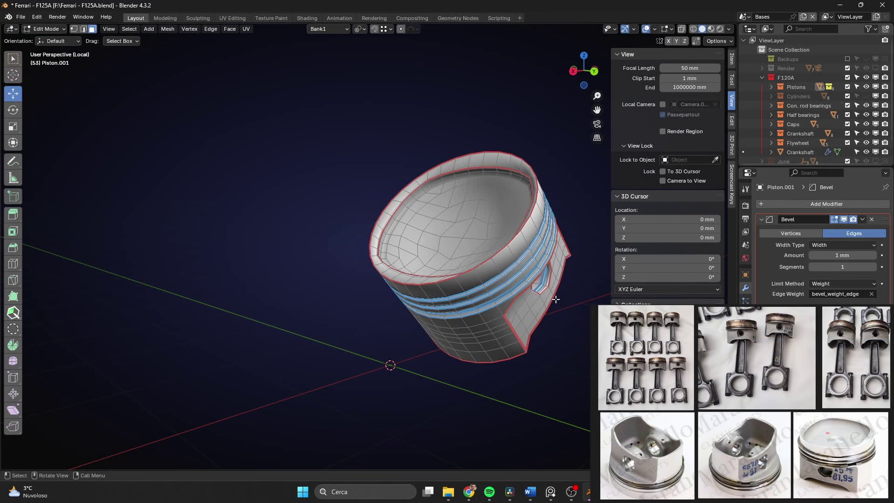
pyautogui.moveTo(564, 318); pyautogui.dragTo(556, 321, button='middle')
pyautogui.moveTo(588, 356); pyautogui.dragTo(420, 296, button='middle')
pyautogui.press('KP_Divide')
pyautogui.press('Tab')
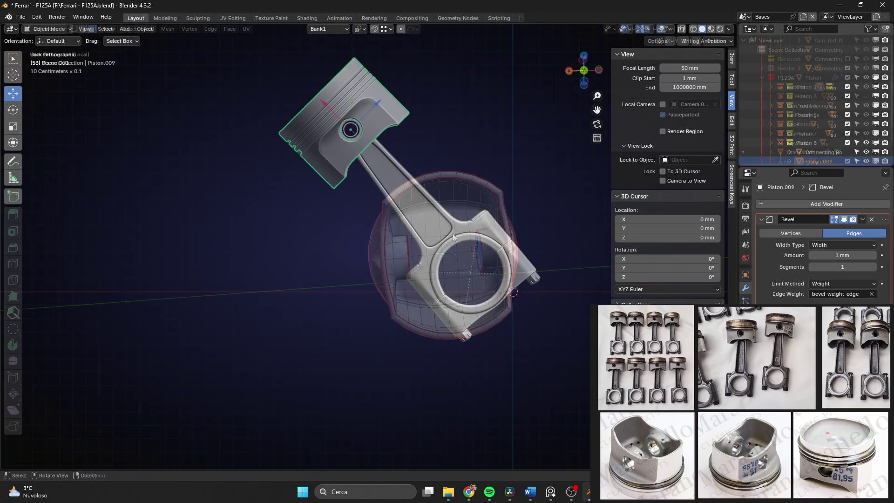
# - Select the Plug wrist pin and view the rod underneath and the piston crown
pyautogui.moveTo(453, 233)
pyautogui.mouseDown(button='middle')
pyautogui.moveTo(496, 267)
pyautogui.moveTo(414, 231)
pyautogui.moveTo(446, 250)
pyautogui.mouseUp(button='middle')
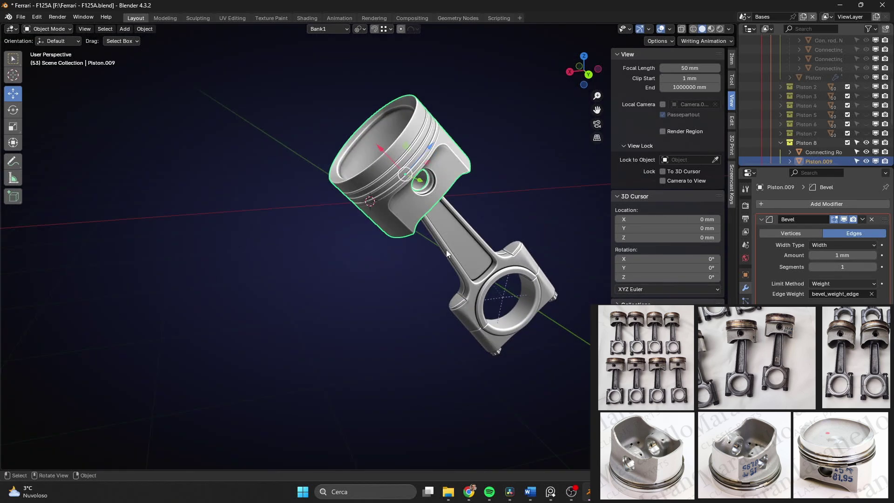
pyautogui.click(407, 211)
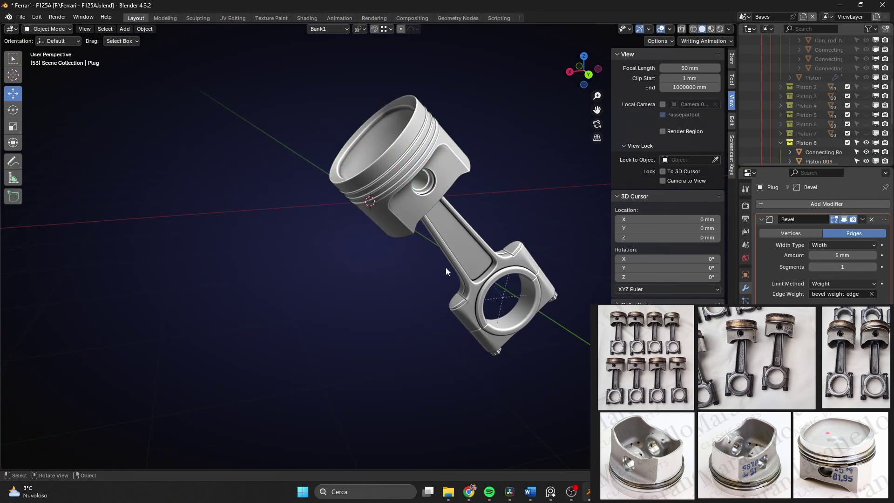
pyautogui.moveTo(446, 267); pyautogui.dragTo(424, 266, button='middle')
pyautogui.moveTo(345, 273); pyautogui.dragTo(509, 222, button='middle')
# - Collapse Piston 8 in the Outliner and orbit around the piston assembly
pyautogui.click(781, 143)
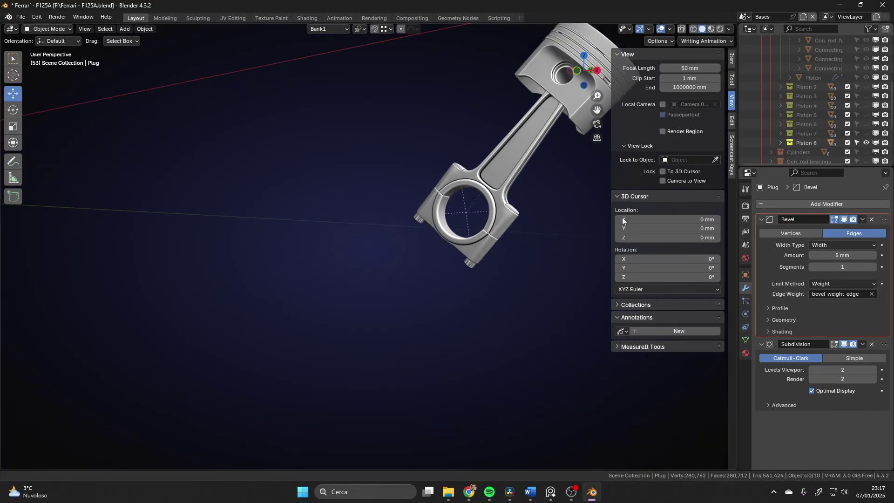
pyautogui.moveTo(601, 220); pyautogui.dragTo(549, 232, button='middle')
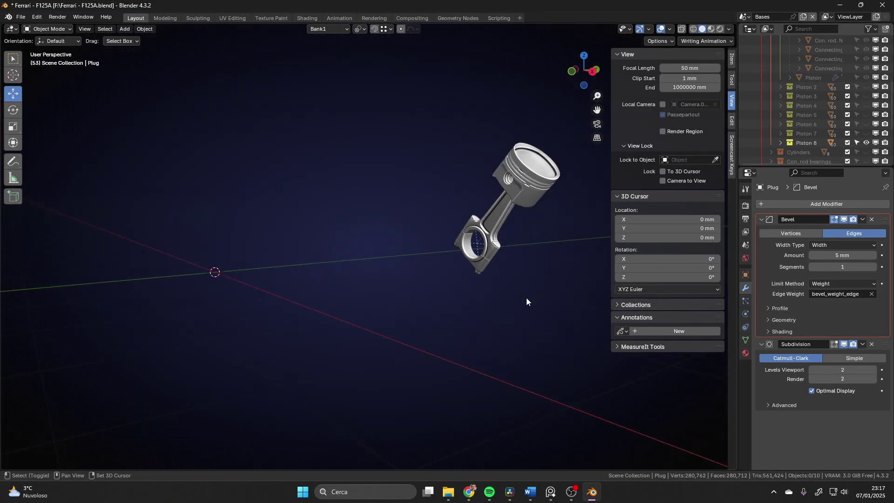
pyautogui.keyDown('shift'); pyautogui.moveTo(526, 298); pyautogui.dragTo(548, 241, button='middle'); pyautogui.keyUp('shift')
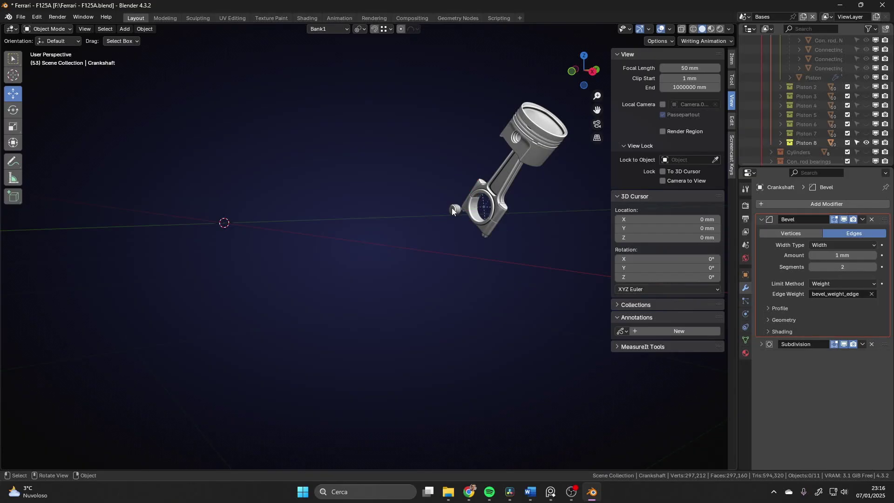
pyautogui.moveTo(451, 208); pyautogui.dragTo(532, 185, button='middle')
# - Make Pistons 7 through 1 visible in the Outliner
pyautogui.click(866, 133)
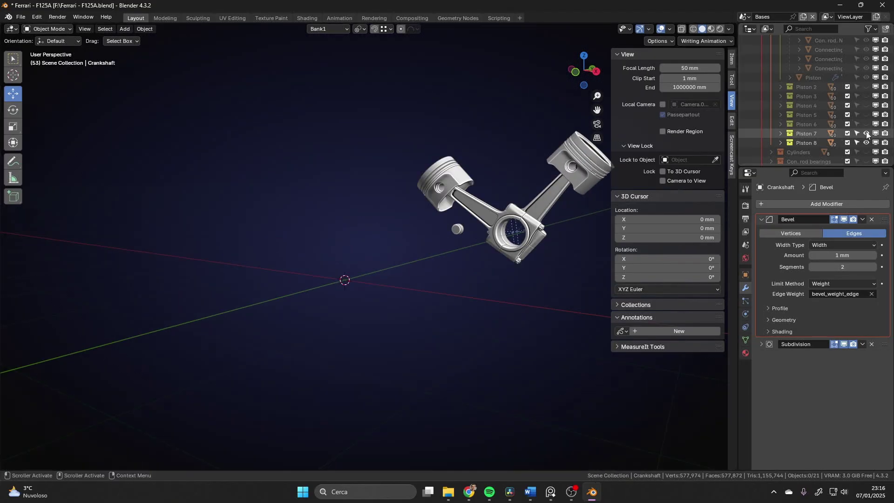
pyautogui.click(866, 124)
pyautogui.click(866, 115)
pyautogui.scroll(3, 867, 150)
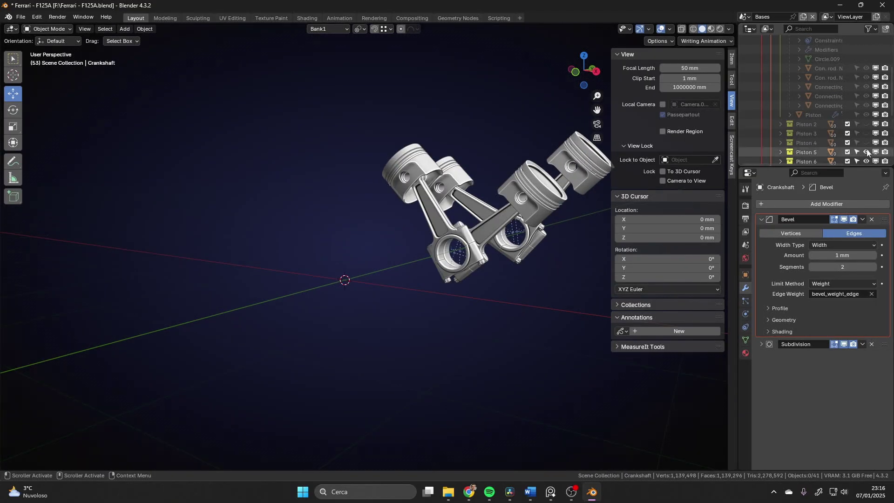
pyautogui.click(866, 142)
pyautogui.click(866, 133)
pyautogui.click(866, 124)
pyautogui.scroll(3, 859, 120)
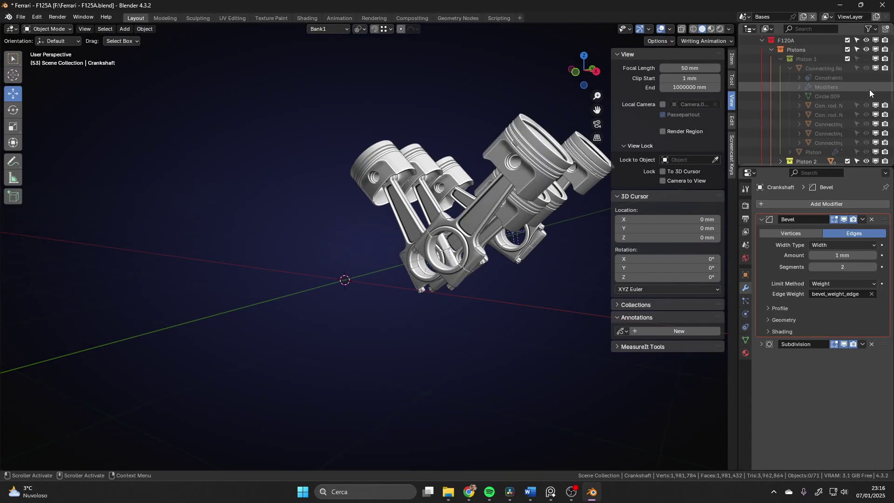
pyautogui.click(866, 59)
# - Toggle the Pistons collection visibility off and back on, then collapse Piston 1
pyautogui.click(866, 50)
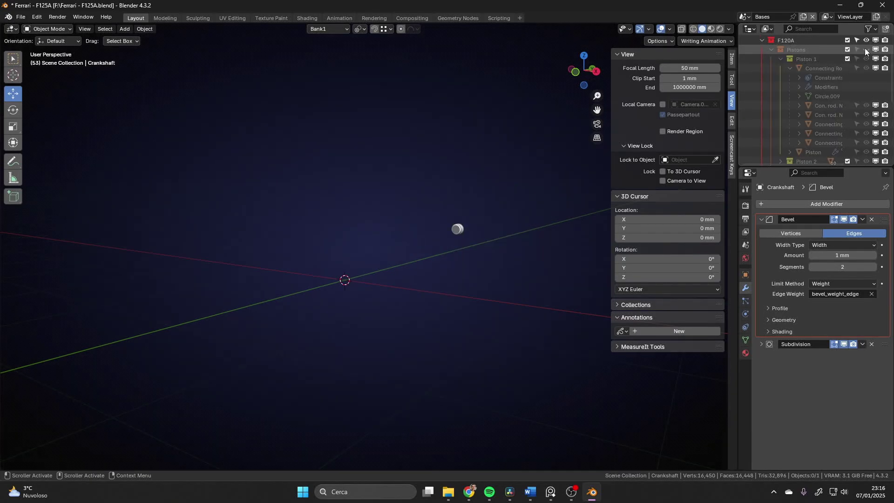
pyautogui.click(866, 50)
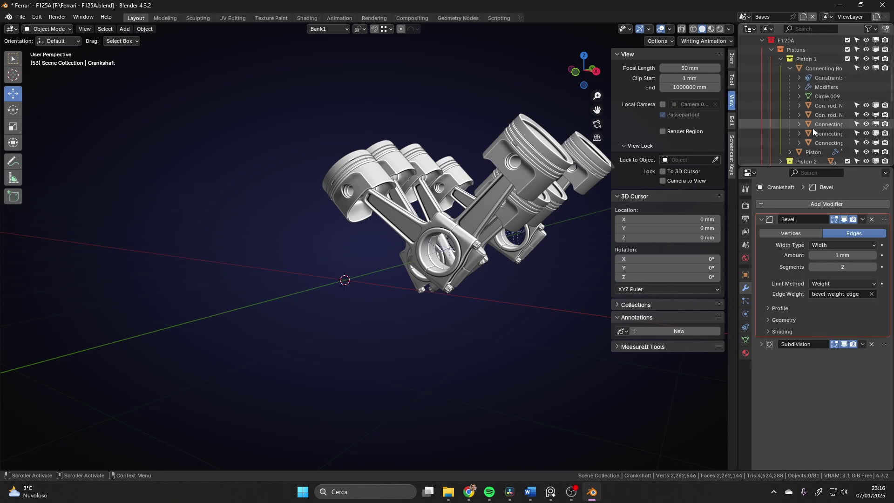
pyautogui.scroll(3, 789, 117)
pyautogui.click(781, 96)
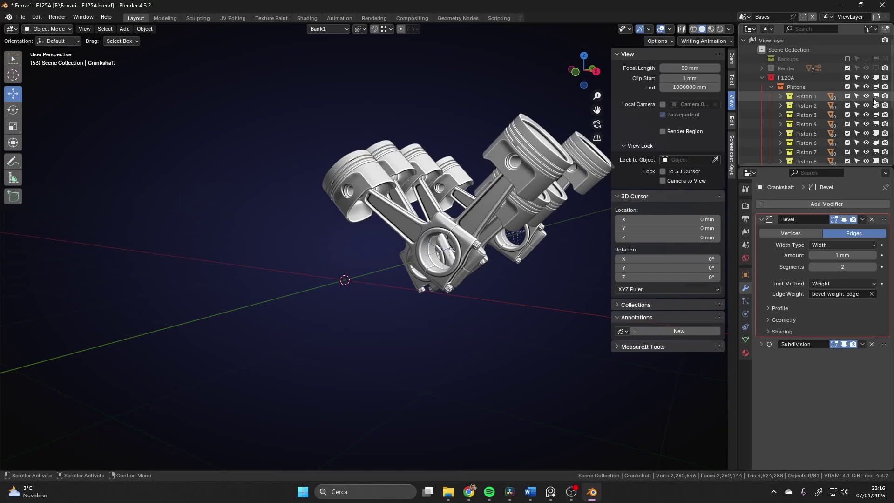
# - Give the new circle radius 69.5 mm/2 (34.8 mm) and X rotation 90°
pyautogui.click(769, 85)
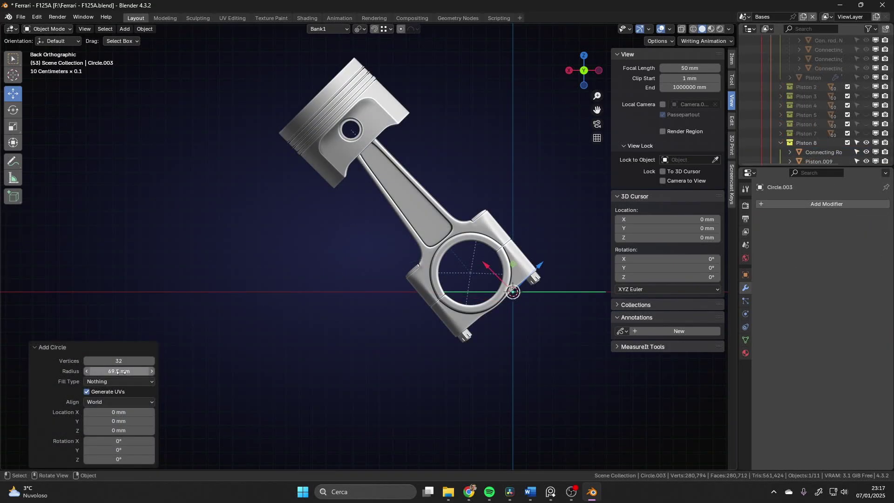
pyautogui.click(121, 372)
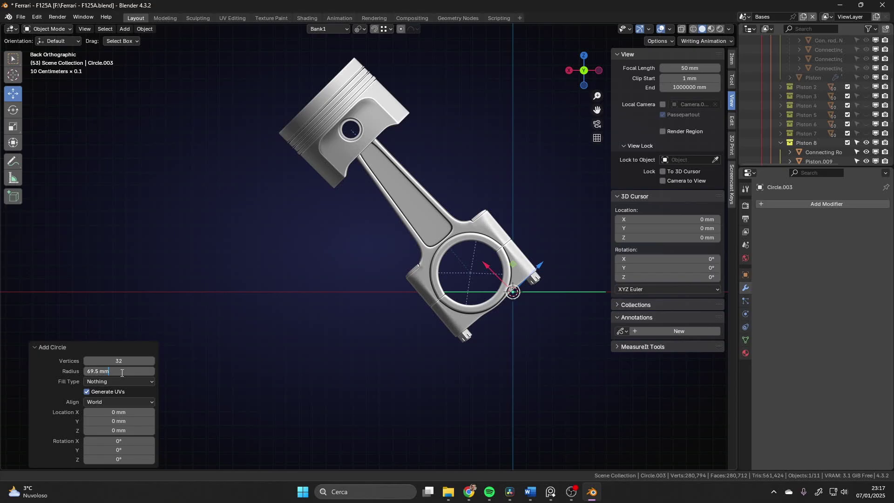
pyautogui.press('Return')
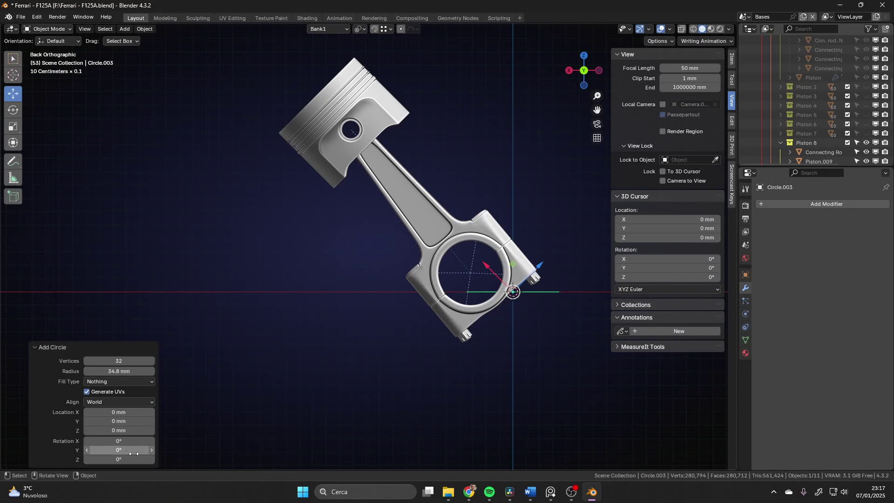
pyautogui.click(124, 440)
pyautogui.write('9')
pyautogui.press('Return')
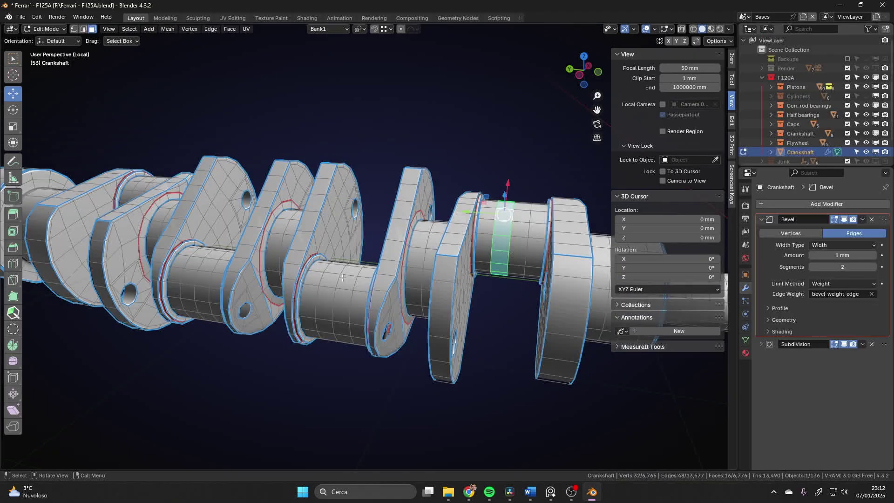
# - Select another journal's face loop, reveal Bearings, Caps and Pistons, and play the crank animation
pyautogui.keyDown('alt'); pyautogui.click(332, 278); pyautogui.keyUp('alt')
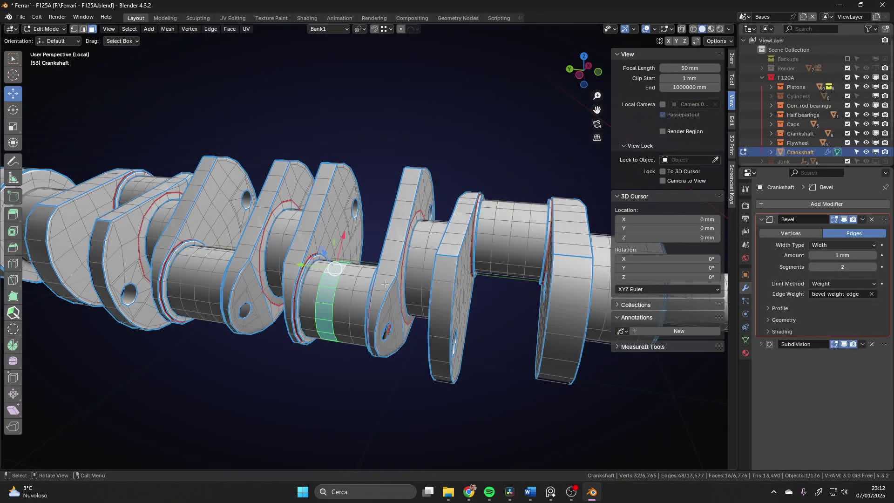
pyautogui.moveTo(333, 278); pyautogui.dragTo(325, 299, button='middle')
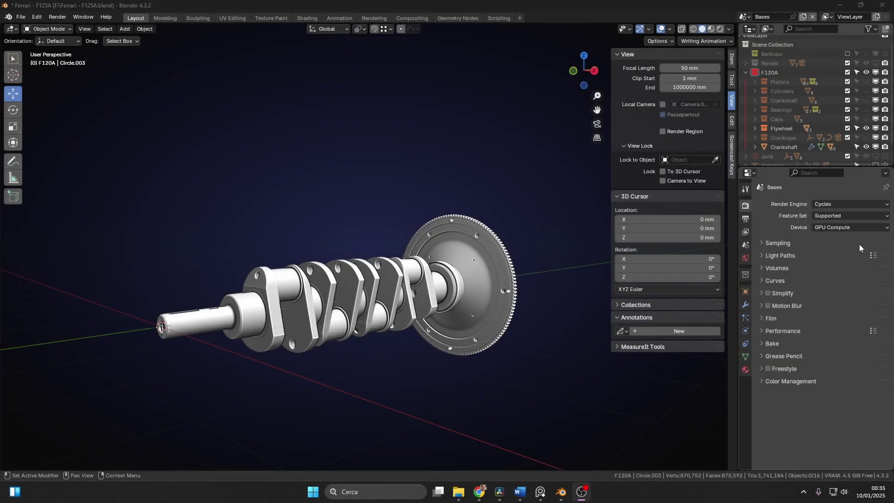
pyautogui.click(867, 110)
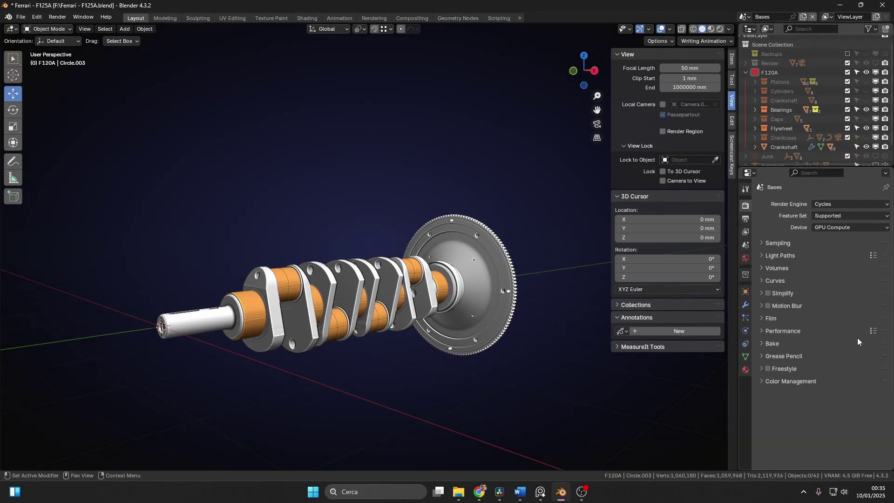
pyautogui.click(866, 120)
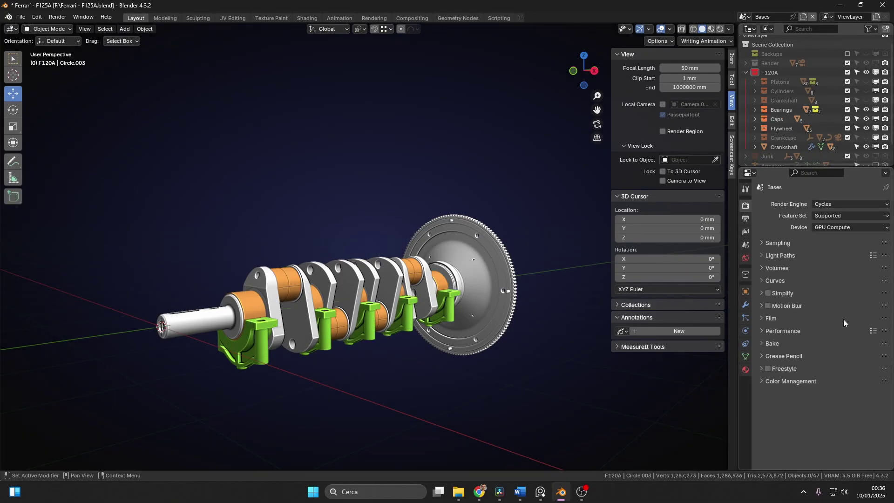
pyautogui.click(866, 82)
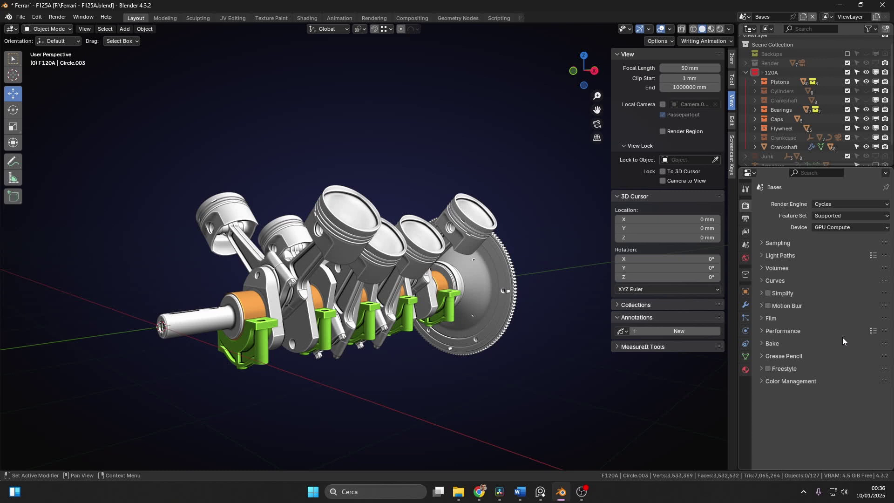
pyautogui.press('space')
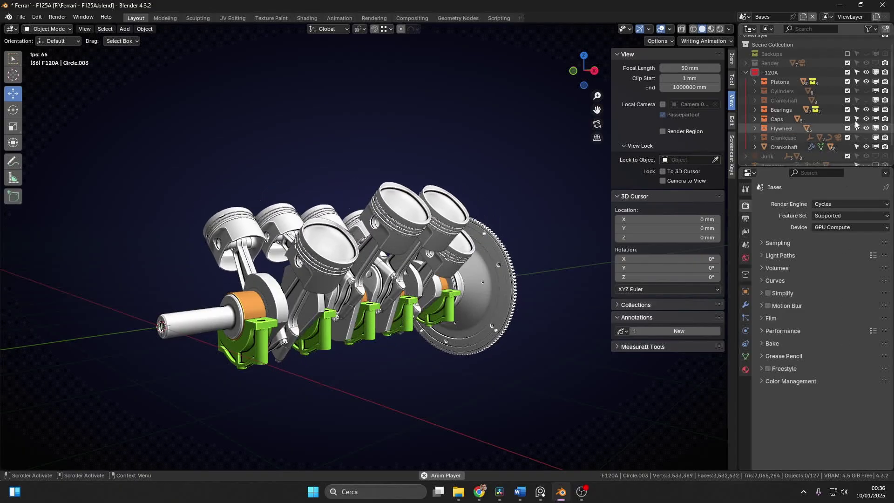
# - Show the Cylinders and Crankcase collections and select the crankcase's top deck faces
pyautogui.click(866, 91)
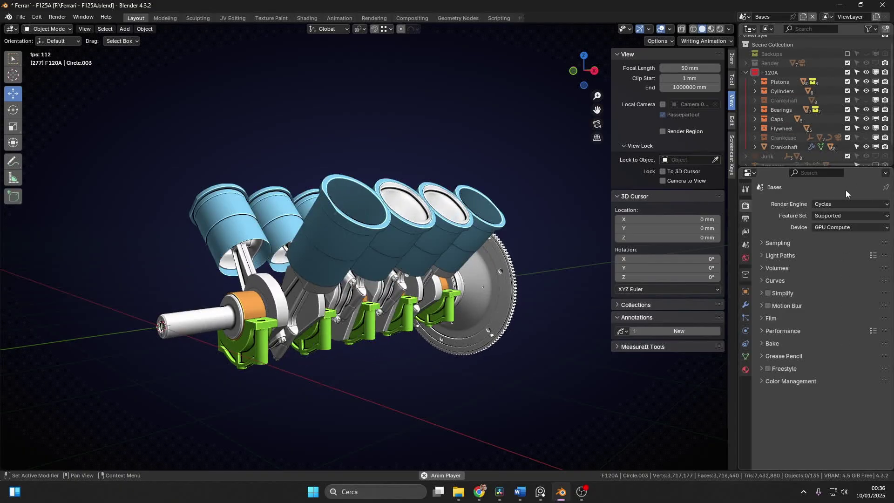
pyautogui.click(865, 137)
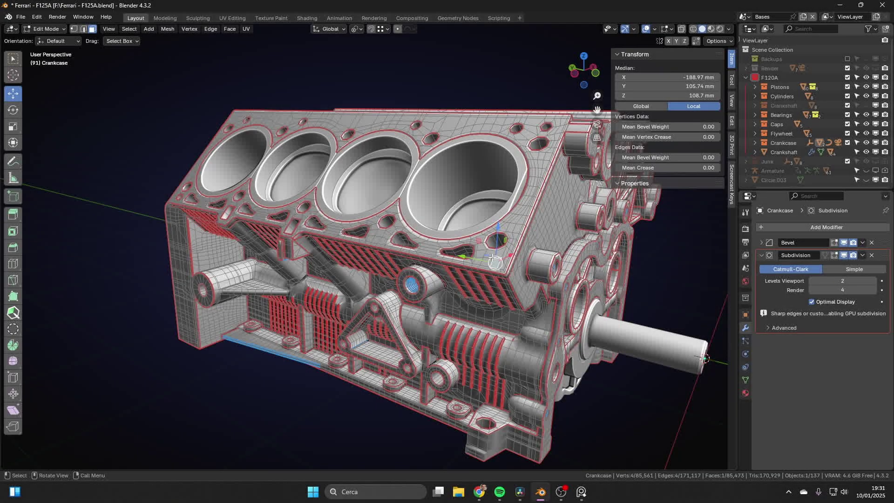
pyautogui.hotkey('ctrl', 'l')
# - Orbit closer to the engine block and switch the transform orientation to custom Bank1
pyautogui.moveTo(492, 259); pyautogui.dragTo(471, 314, button='middle')
pyautogui.scroll(3, 405, 267)
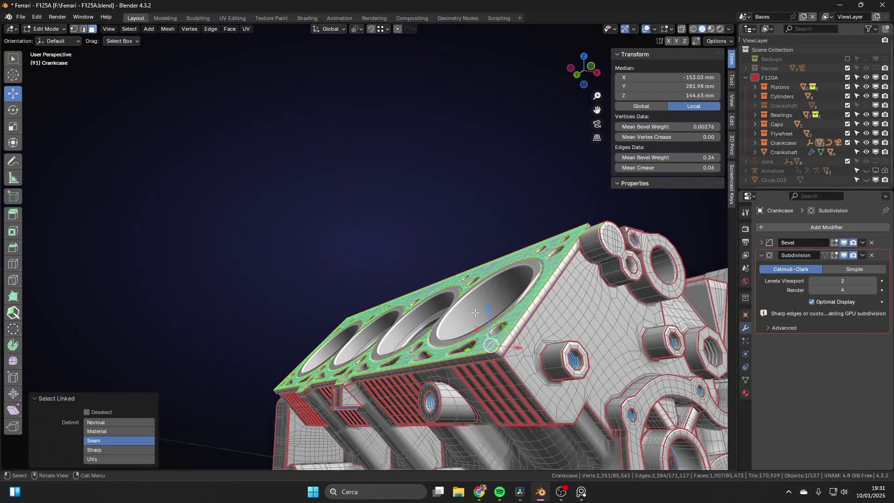
pyautogui.click(329, 34)
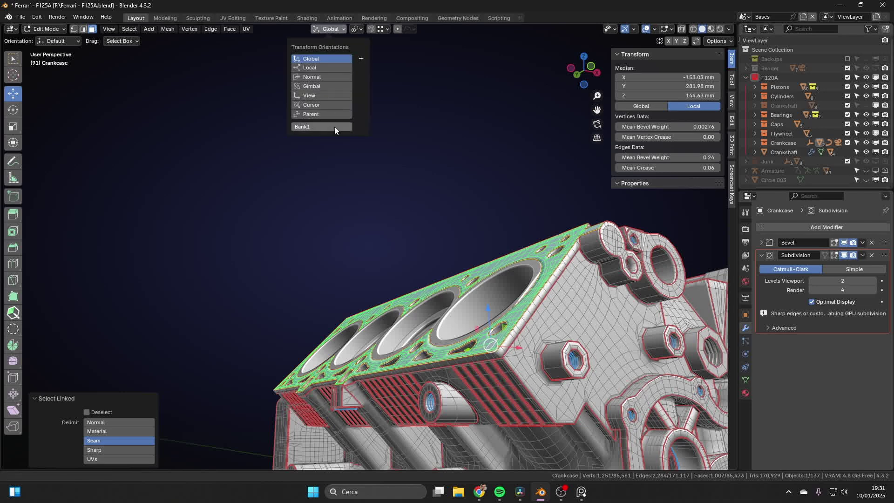
pyautogui.click(328, 126)
# - Study the crankcase deck from front-side and top-down angles, then bring up the PureRef board
pyautogui.moveTo(358, 199)
pyautogui.mouseDown(button='middle')
pyautogui.moveTo(482, 278)
pyautogui.moveTo(519, 282)
pyautogui.moveTo(524, 295)
pyautogui.mouseUp(button='middle')
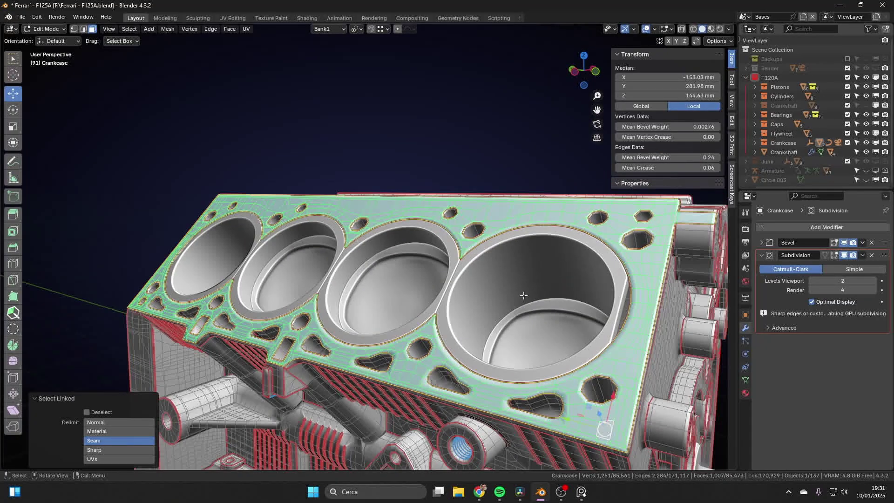
pyautogui.scroll(-2, 471, 250)
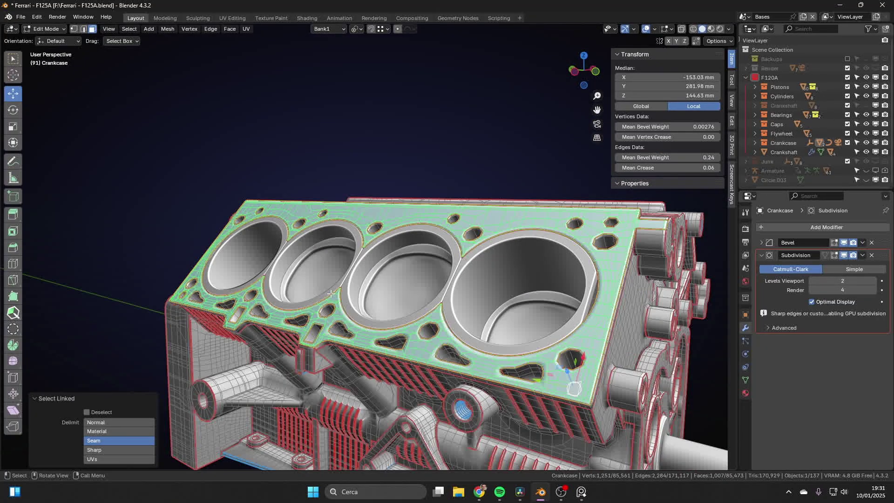
pyautogui.keyDown('shift'); pyautogui.scroll(-3, 335, 240); pyautogui.keyUp('shift')
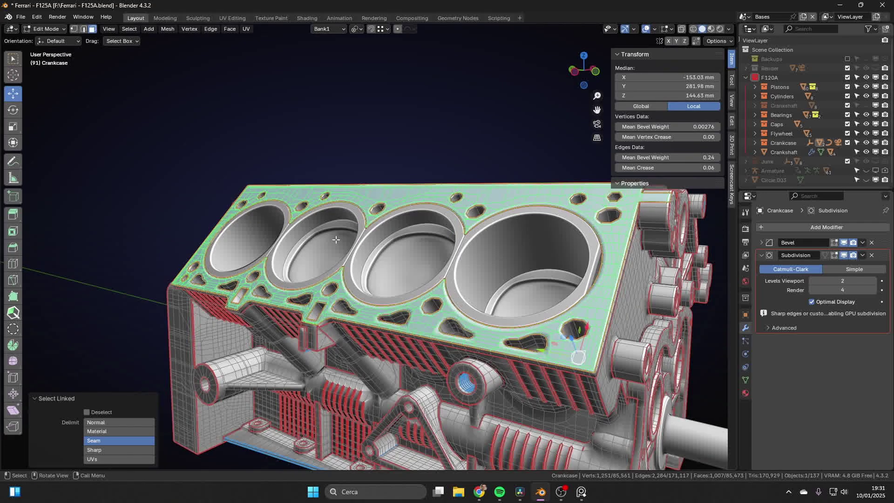
pyautogui.moveTo(351, 243); pyautogui.dragTo(306, 203, button='middle')
pyautogui.scroll(-2, 329, 227)
pyautogui.scroll(8, 306, 204)
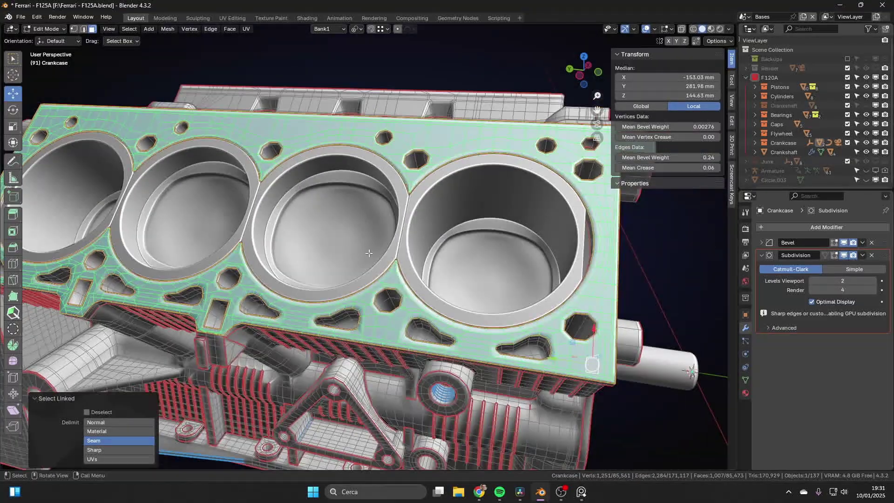
pyautogui.moveTo(368, 252); pyautogui.dragTo(391, 255, button='middle')
pyautogui.scroll(-3, 160, 161)
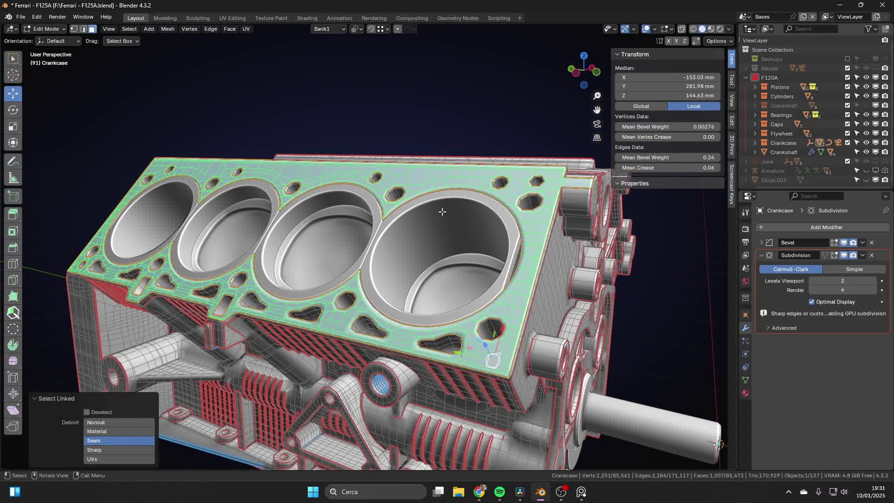
pyautogui.moveTo(442, 211); pyautogui.dragTo(414, 207, button='middle')
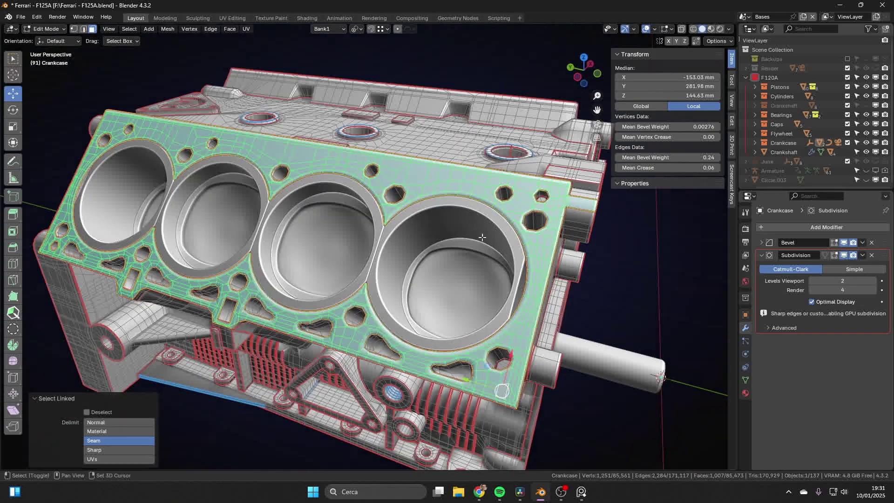
pyautogui.click(580, 490)
pyautogui.scroll(-5, 400, 274)
# - Zoom into the bare four-cylinder engine block photo on the PureRef board
pyautogui.scroll(4, 529, 265)
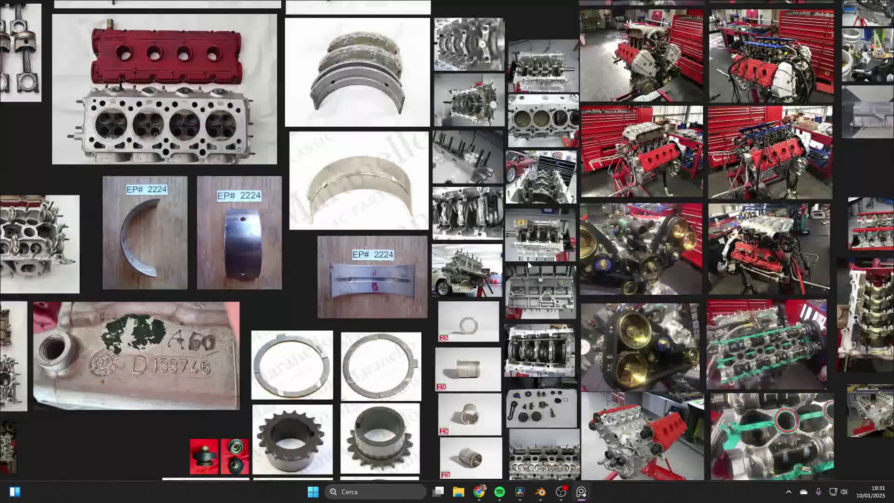
pyautogui.scroll(-5, 529, 265)
pyautogui.scroll(-3, 528, 265)
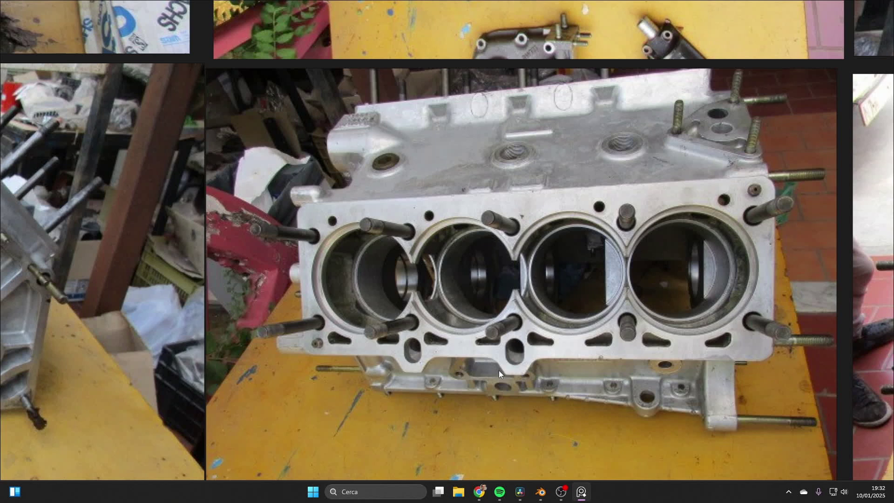
pyautogui.hotkey('alt', 'Tab')
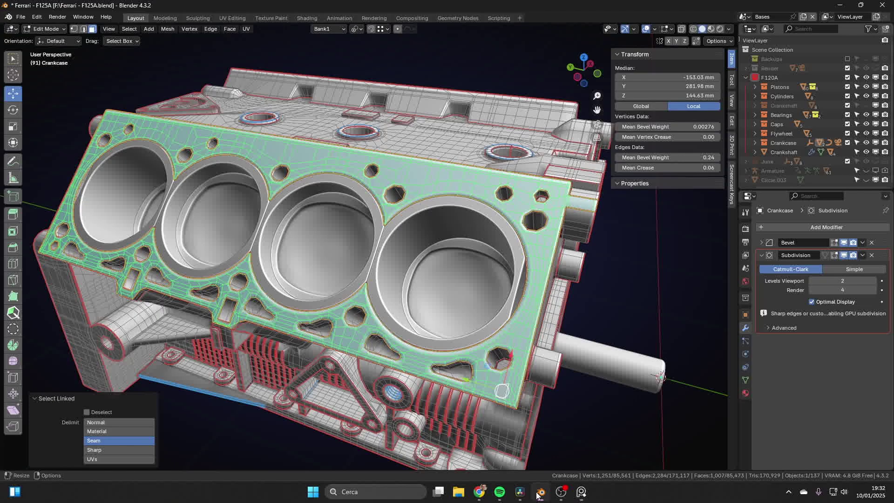
pyautogui.moveTo(445, 353); pyautogui.dragTo(503, 274, button='middle')
pyautogui.moveTo(479, 246); pyautogui.dragTo(313, 253, button='middle')
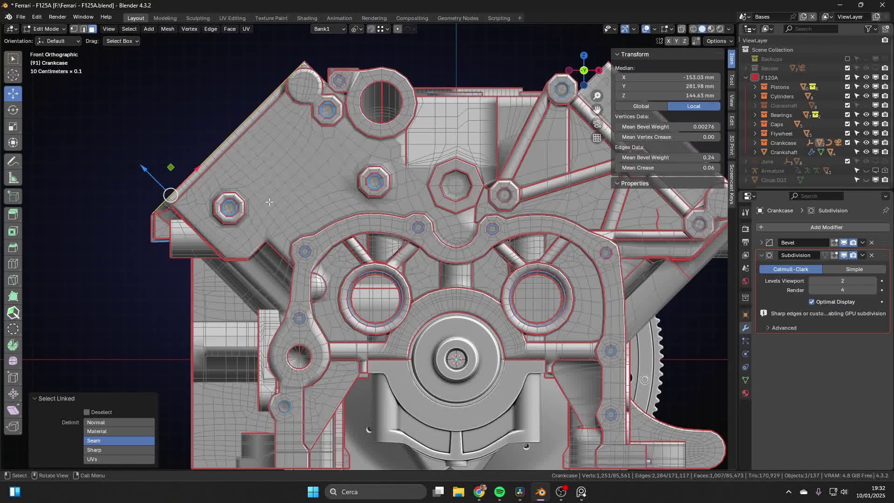
pyautogui.moveTo(255, 221); pyautogui.dragTo(384, 251, button='middle')
pyautogui.scroll(6, 381, 242)
pyautogui.scroll(-5, 384, 250)
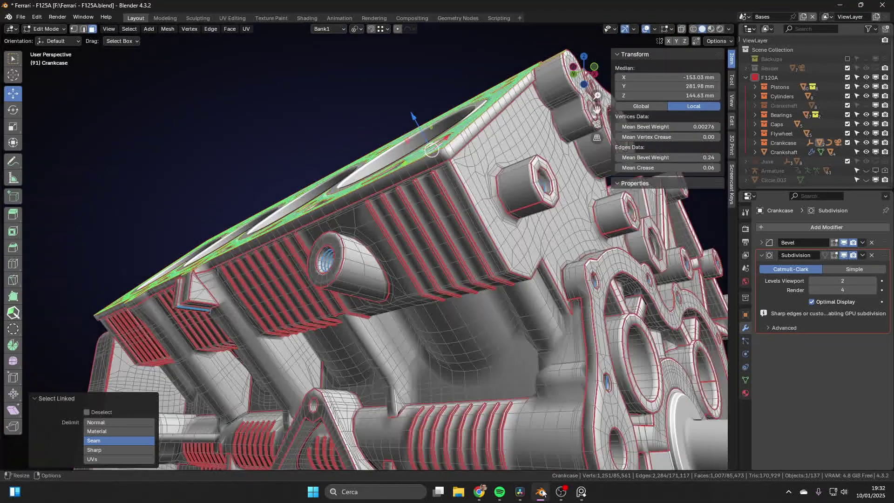
# - Bring PureRef forward and zoom from the whole board onto the crankcase's ribbed side-wall photo
pyautogui.click(581, 491)
pyautogui.scroll(-6, 483, 350)
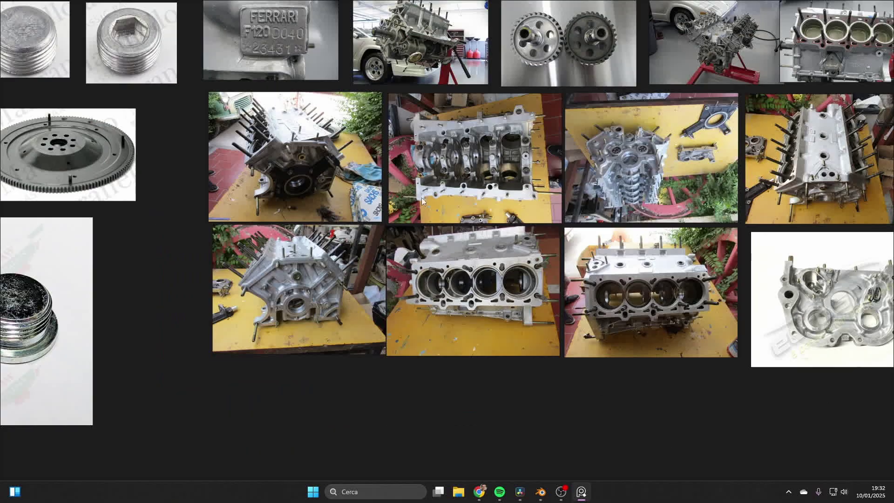
pyautogui.scroll(4, 421, 198)
pyautogui.scroll(-2, 426, 185)
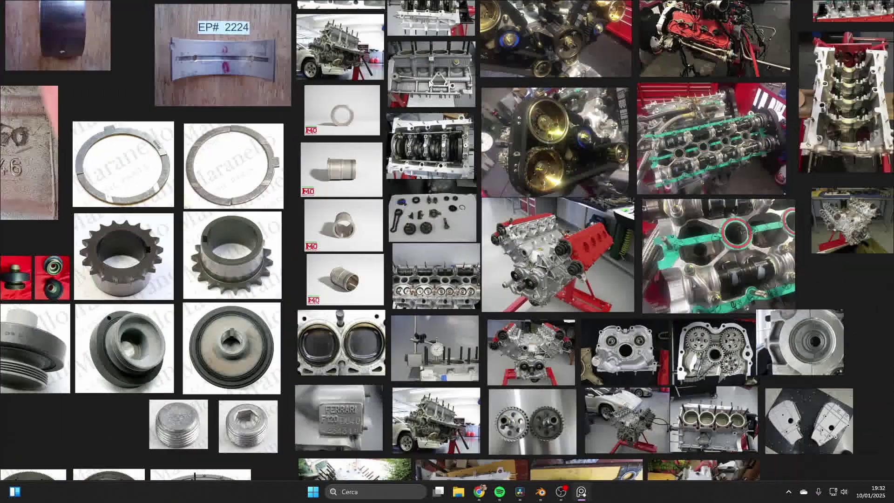
pyautogui.scroll(6, 426, 132)
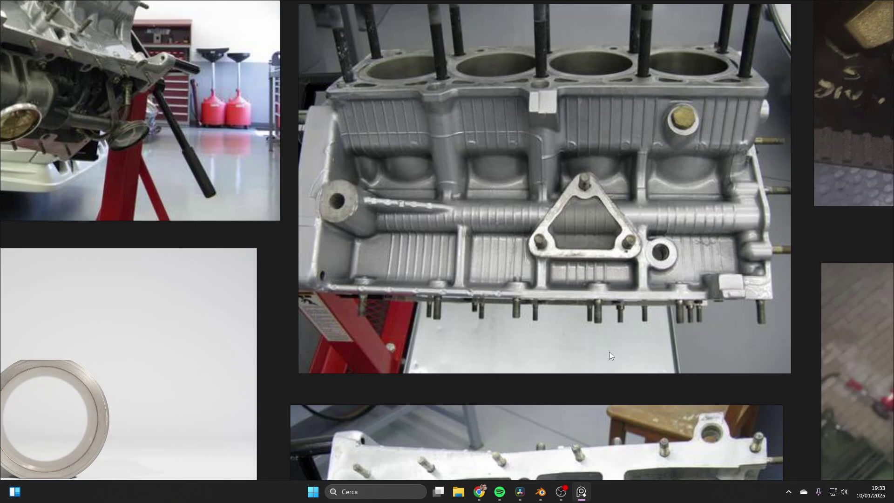
# - Return to Blender and orbit and pan across the crankcase side at a steeper angle
pyautogui.click(551, 488)
pyautogui.scroll(5, 387, 228)
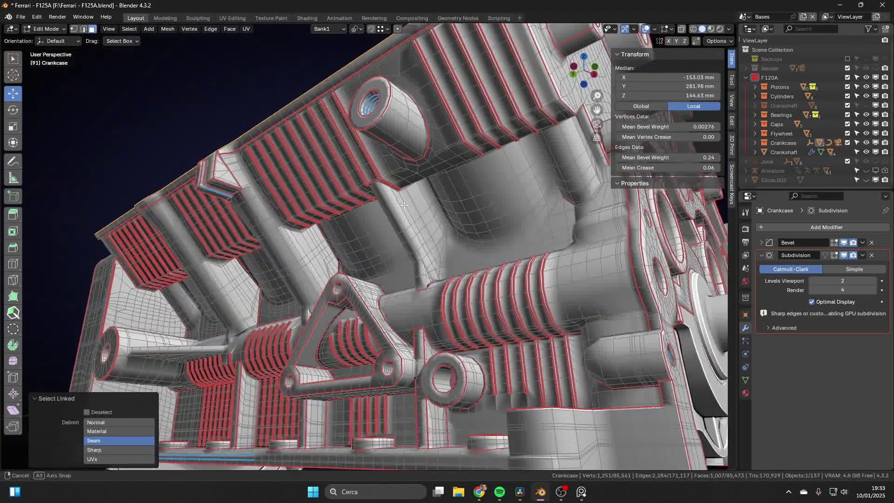
pyautogui.moveTo(387, 228); pyautogui.dragTo(503, 193, button='middle')
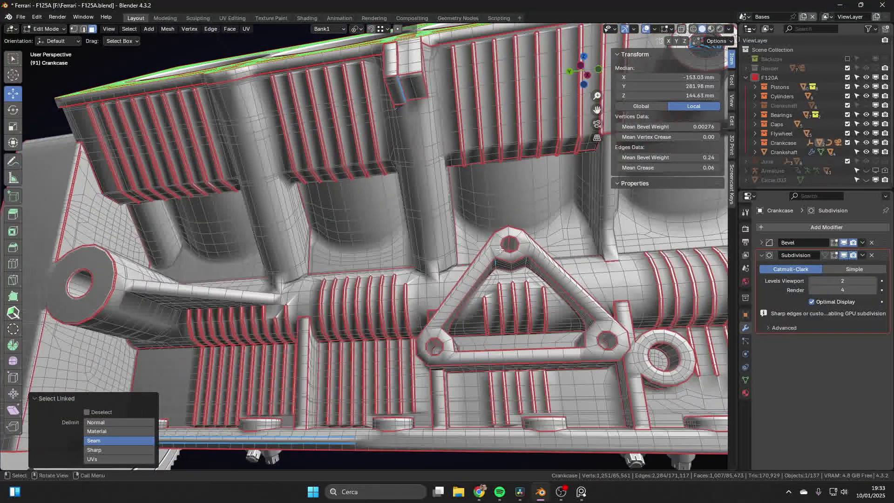
pyautogui.keyDown('shift'); pyautogui.moveTo(454, 230); pyautogui.dragTo(566, 185, button='middle'); pyautogui.keyUp('shift')
pyautogui.scroll(-4, 441, 201)
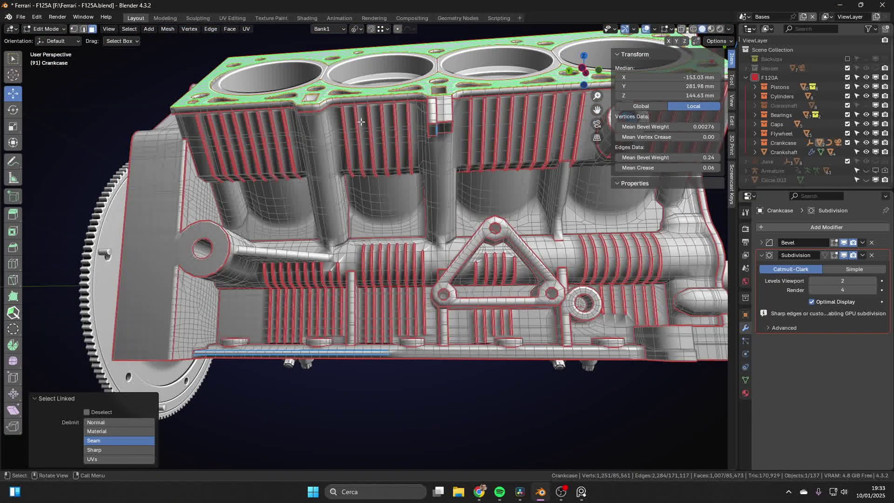
# - Inspect the ribbed side wall, crankshaft end bolt bosses and front end from several angles
pyautogui.moveTo(448, 185); pyautogui.dragTo(278, 167, button='middle')
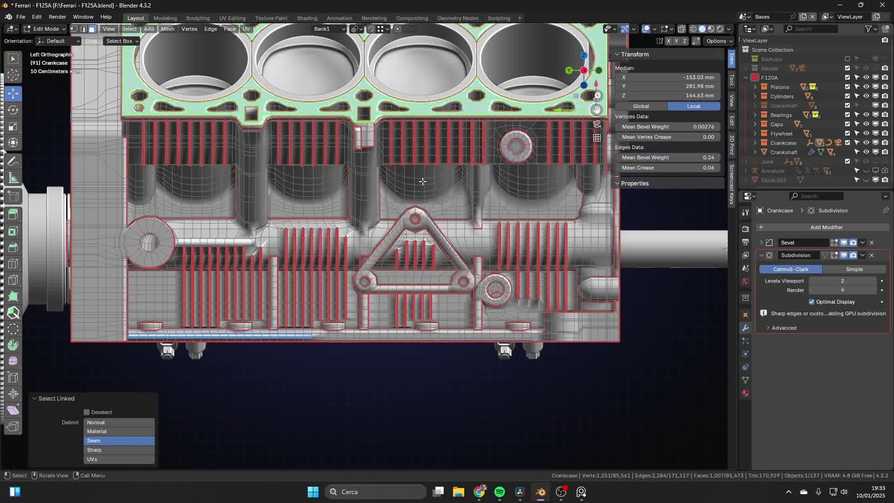
pyautogui.moveTo(283, 185); pyautogui.dragTo(430, 212, button='middle')
pyautogui.scroll(-4, 403, 196)
pyautogui.scroll(3, 430, 213)
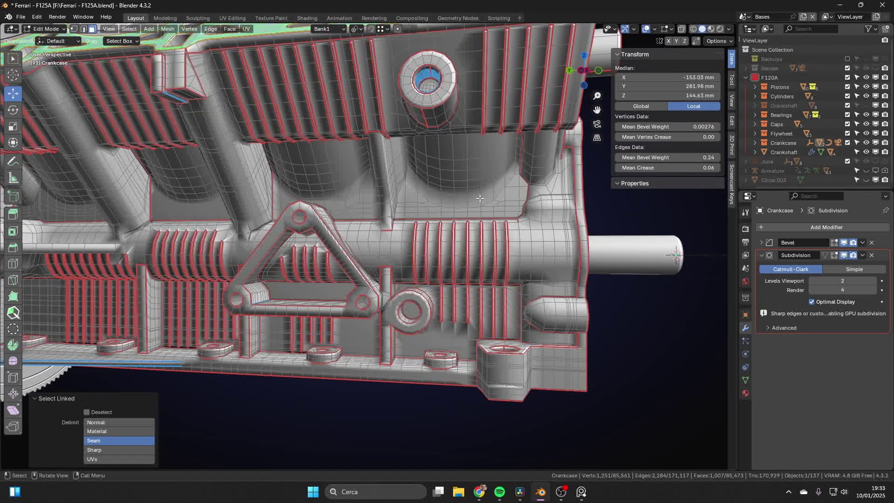
pyautogui.moveTo(480, 198); pyautogui.dragTo(419, 106, button='middle')
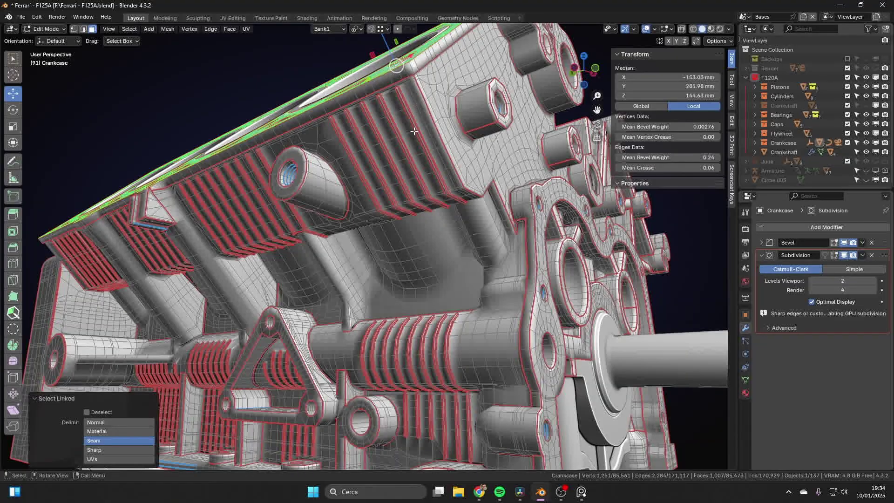
pyautogui.keyDown('shift'); pyautogui.moveTo(157, 229); pyautogui.dragTo(391, 164, button='middle'); pyautogui.keyUp('shift')
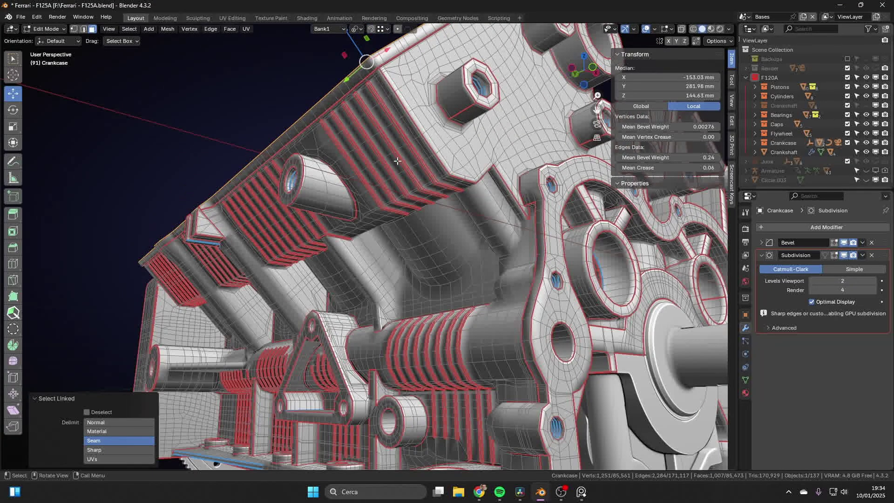
pyautogui.moveTo(397, 161); pyautogui.dragTo(354, 177, button='middle')
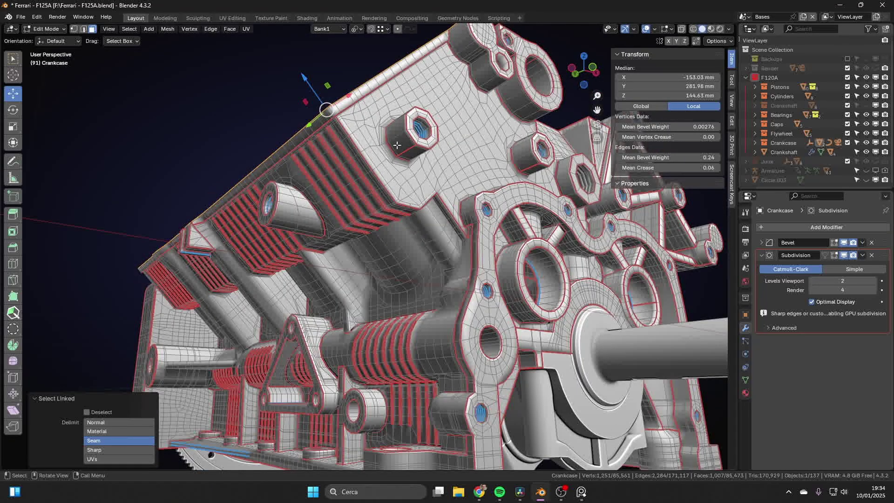
# - Orbit round to the flywheel, select a single face, and return the Crankcase to Object Mode
pyautogui.moveTo(395, 143); pyautogui.dragTo(411, 159, button='middle')
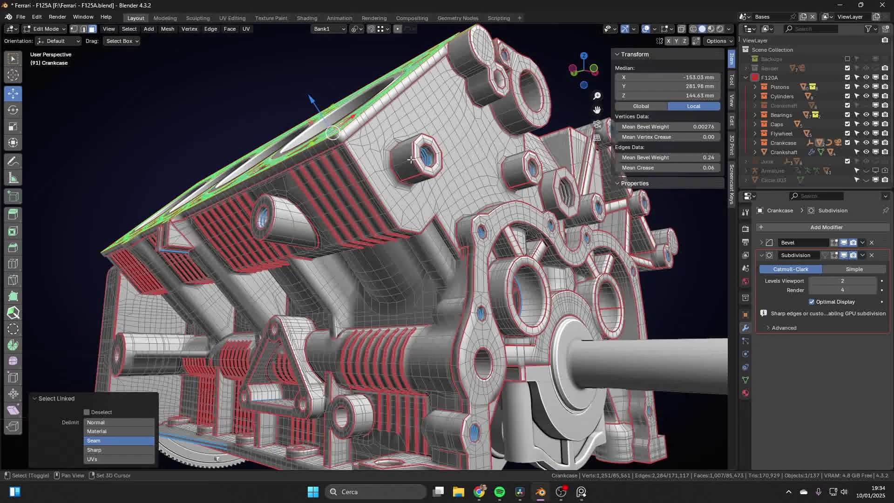
pyautogui.moveTo(458, 87); pyautogui.dragTo(450, 213, button='middle')
pyautogui.scroll(-3, 350, 253)
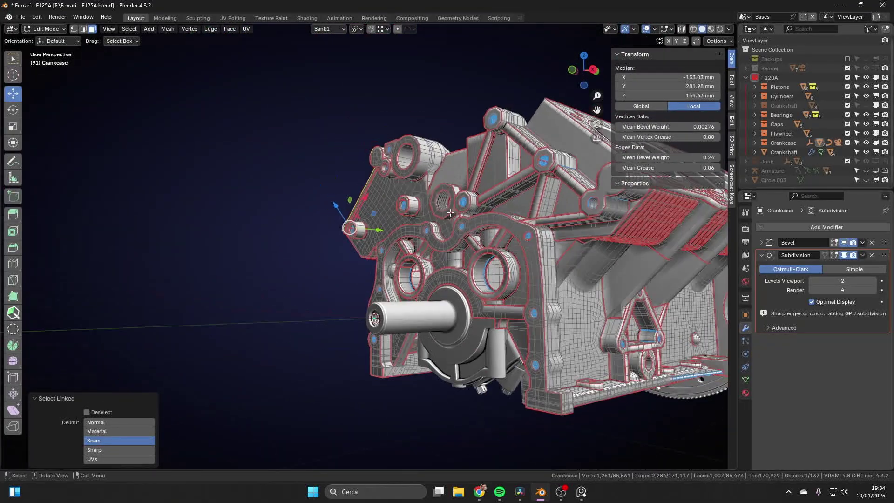
pyautogui.scroll(1, 447, 212)
pyautogui.scroll(-4, 453, 212)
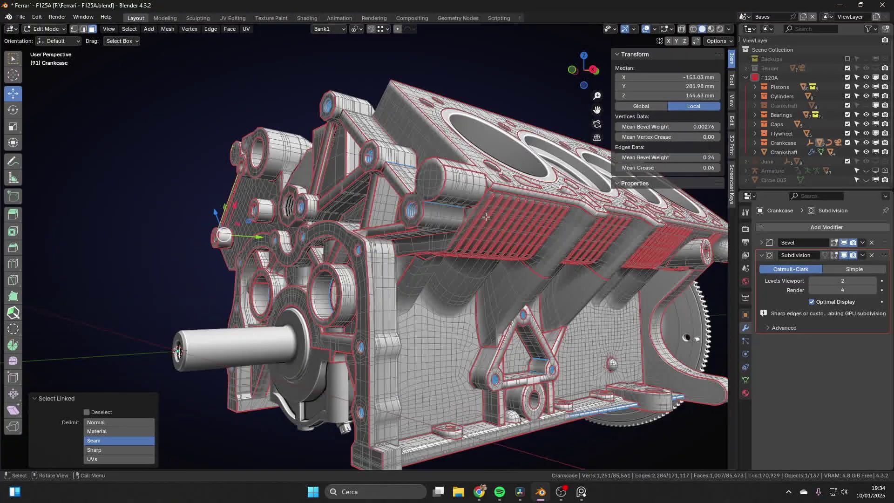
pyautogui.moveTo(452, 213); pyautogui.dragTo(522, 251, button='middle')
pyautogui.scroll(-4, 522, 251)
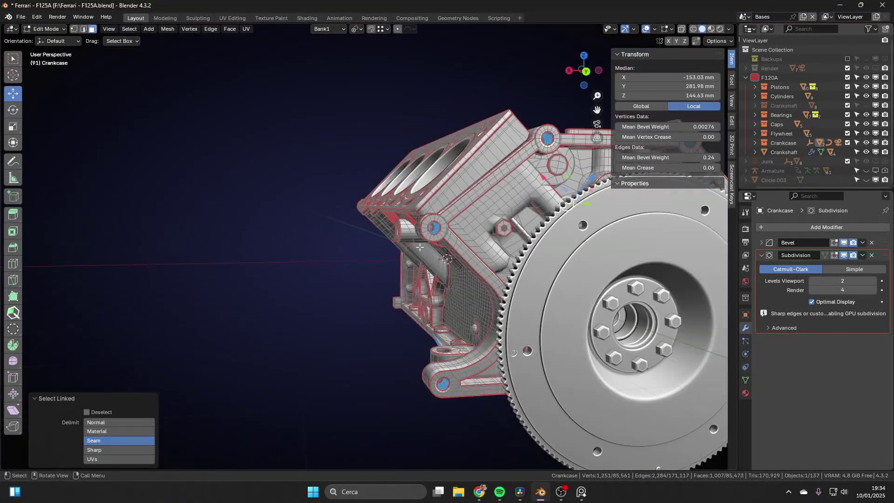
pyautogui.click(522, 251)
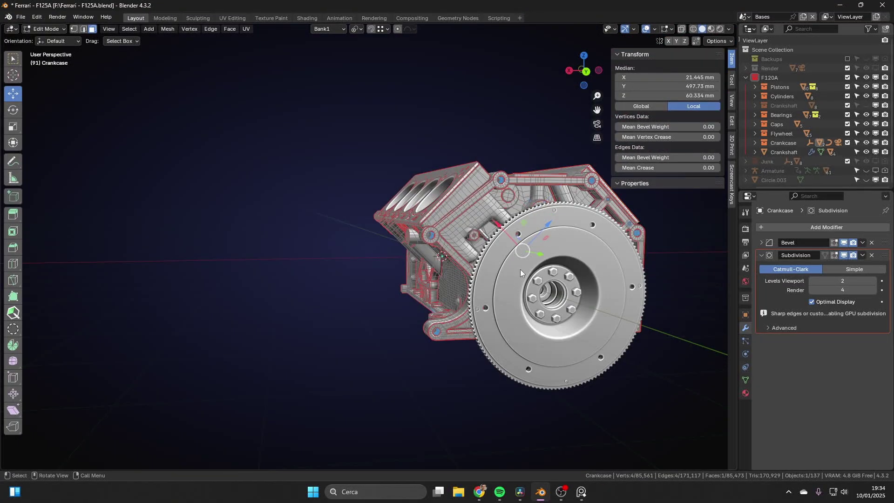
pyautogui.press('Tab')
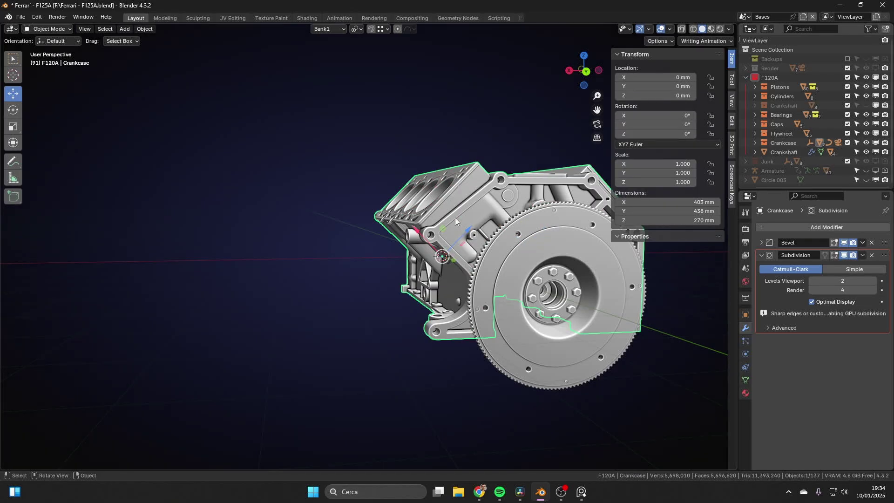
# - Isolate the crankcase in Local View and orbit to a three-quarter view of the block
pyautogui.press('KP_Divide')
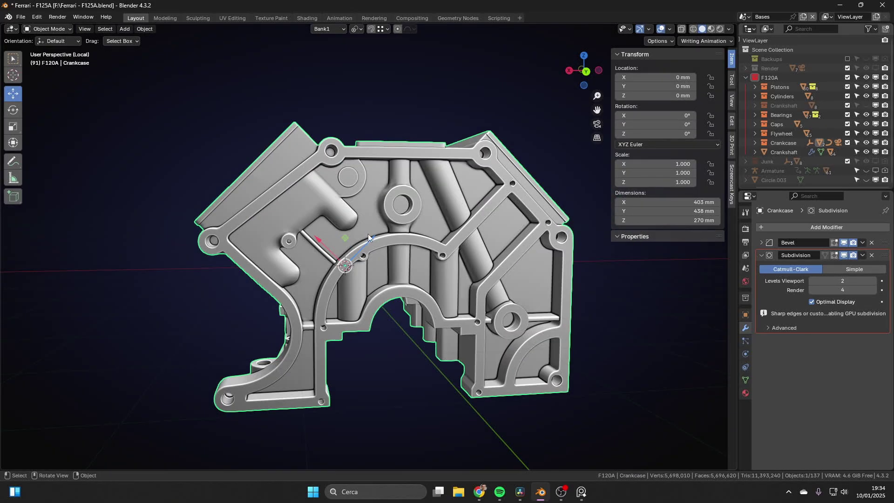
pyautogui.moveTo(368, 234); pyautogui.dragTo(462, 208, button='middle')
pyautogui.scroll(-3, 388, 210)
pyautogui.moveTo(387, 210); pyautogui.dragTo(419, 201, button='middle')
pyautogui.scroll(4, 419, 200)
# - Enter Edit Mode and inspect the wireframe across the top deck, bores and cylinder bank
pyautogui.press('Tab')
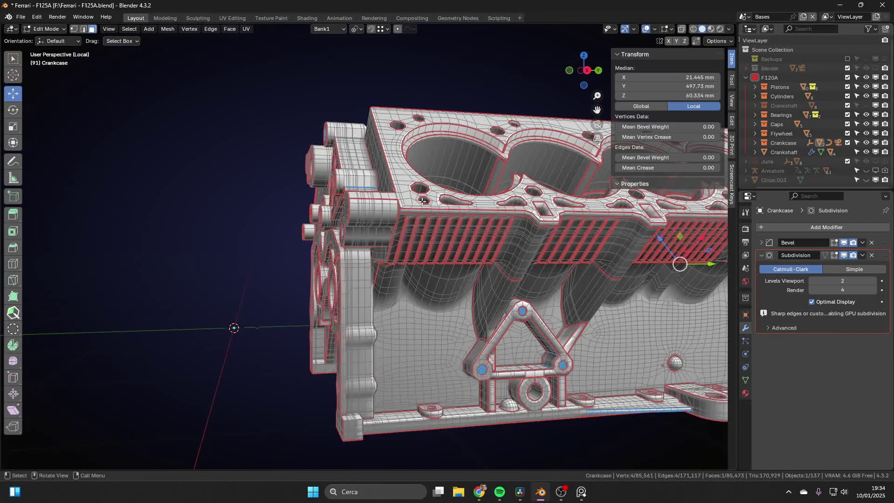
pyautogui.keyDown('shift'); pyautogui.moveTo(448, 272); pyautogui.dragTo(449, 194, button='middle'); pyautogui.keyUp('shift')
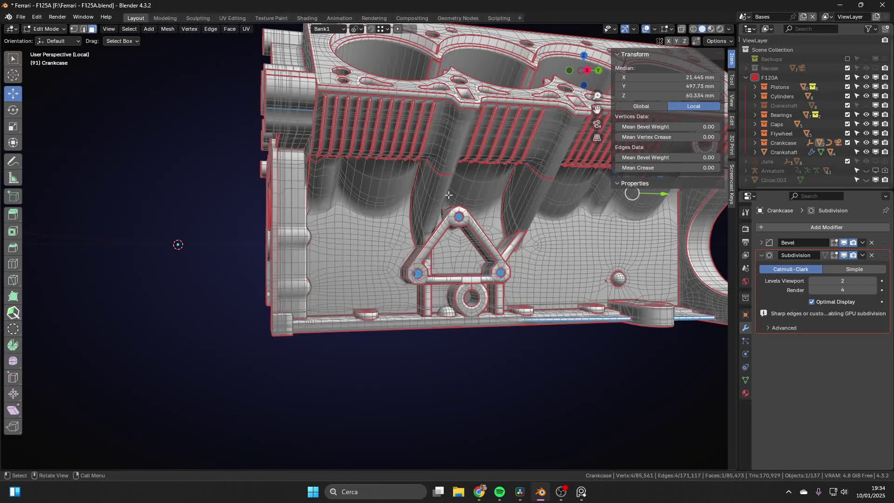
pyautogui.moveTo(337, 150); pyautogui.dragTo(340, 136, button='middle')
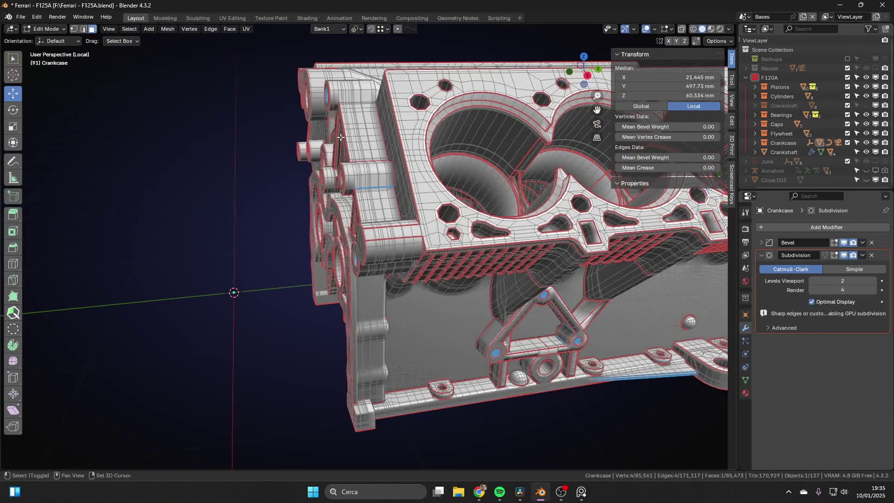
pyautogui.moveTo(343, 137); pyautogui.dragTo(489, 163, button='middle')
pyautogui.moveTo(392, 173); pyautogui.dragTo(493, 217, button='middle')
pyautogui.scroll(3, 388, 175)
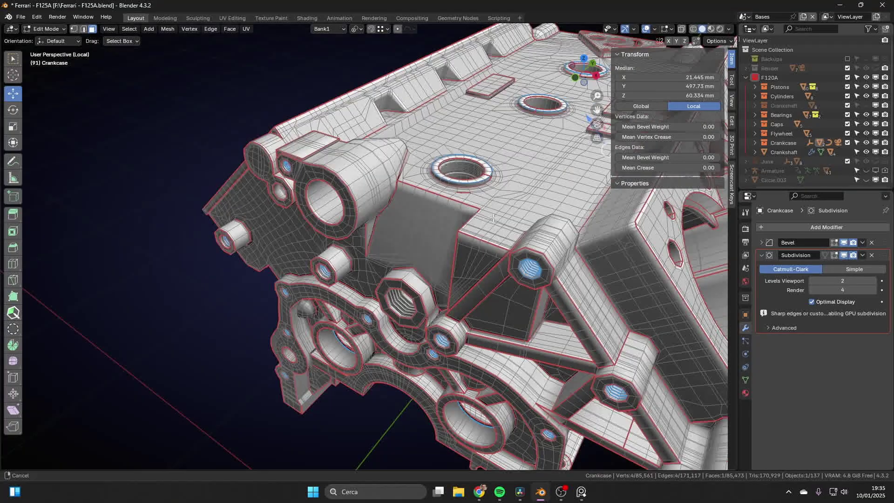
pyautogui.scroll(6, 462, 196)
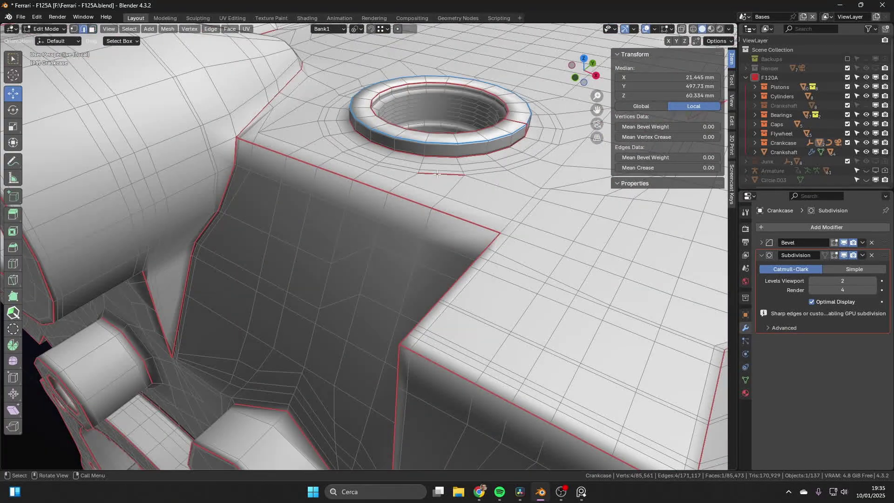
pyautogui.scroll(5, 440, 174)
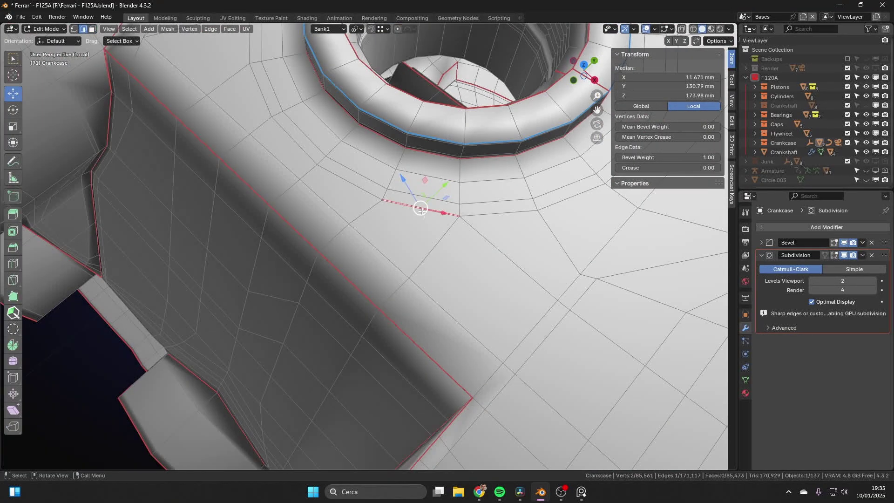
pyautogui.scroll(-3, 443, 226)
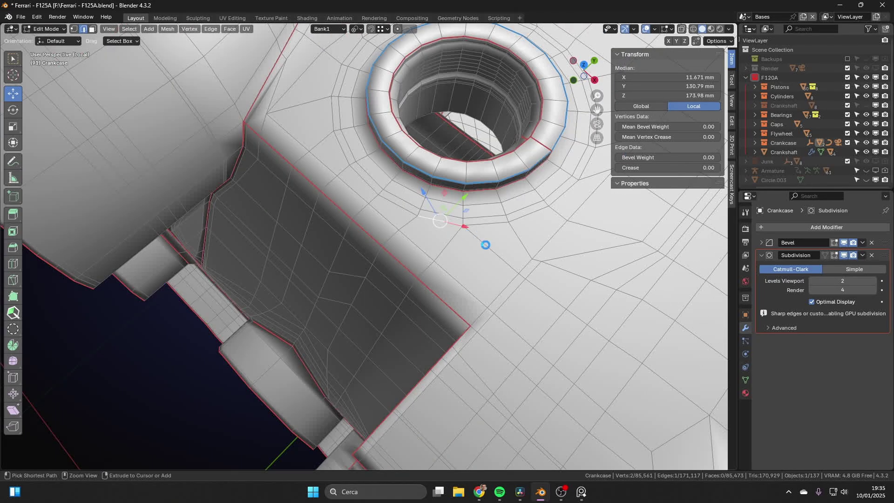
pyautogui.moveTo(486, 245); pyautogui.dragTo(387, 78, button='middle')
pyautogui.scroll(-4, 504, 214)
pyautogui.scroll(5, 498, 192)
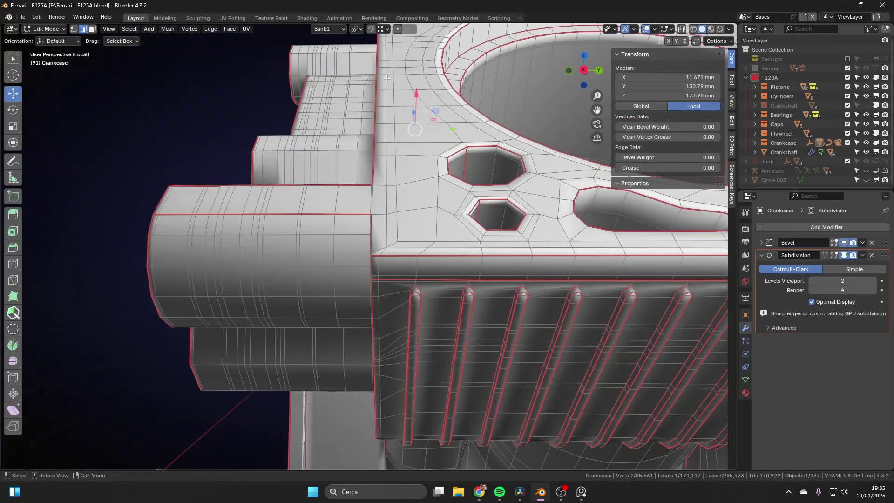
pyautogui.moveTo(392, 128); pyautogui.dragTo(241, 152, button='middle')
pyautogui.scroll(4, 404, 172)
pyautogui.scroll(-3, 404, 172)
pyautogui.scroll(-3, 250, 109)
pyautogui.scroll(2, 295, 141)
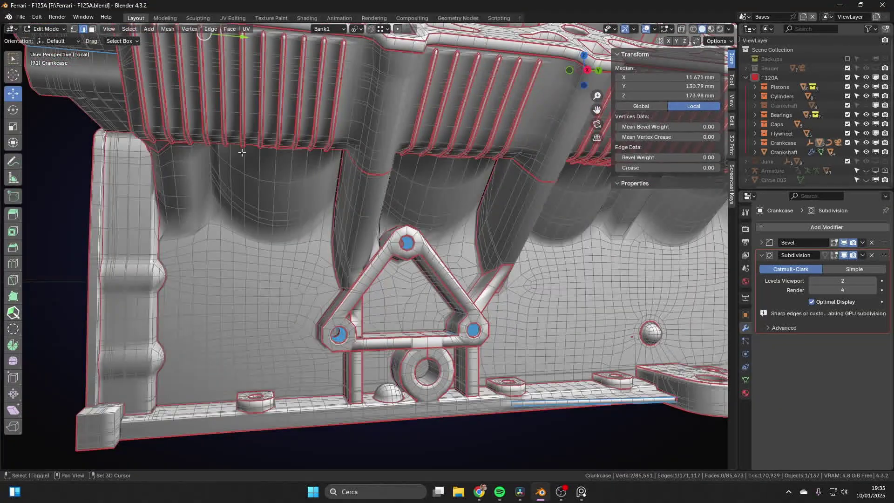
# - Orbit around the isolated crankcase's sides and front face
pyautogui.scroll(-3, 128, 262)
pyautogui.moveTo(128, 261); pyautogui.dragTo(608, 180, button='middle')
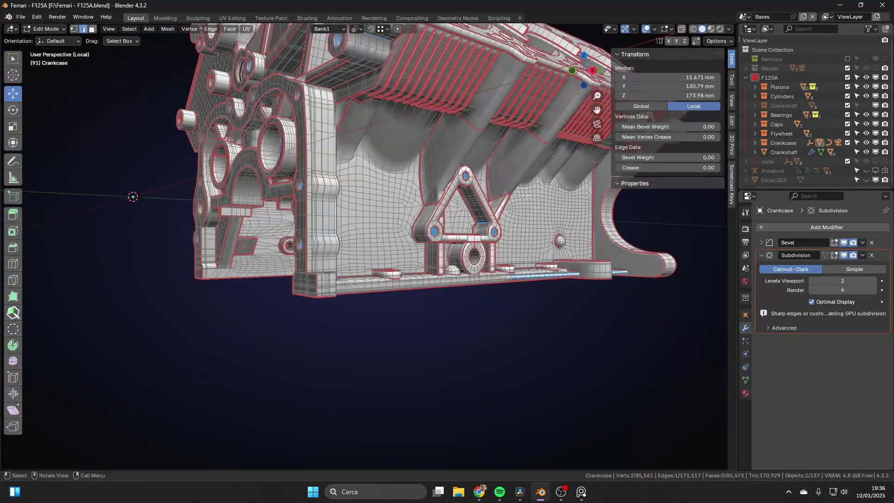
pyautogui.moveTo(362, 138); pyautogui.dragTo(401, 144, button='middle')
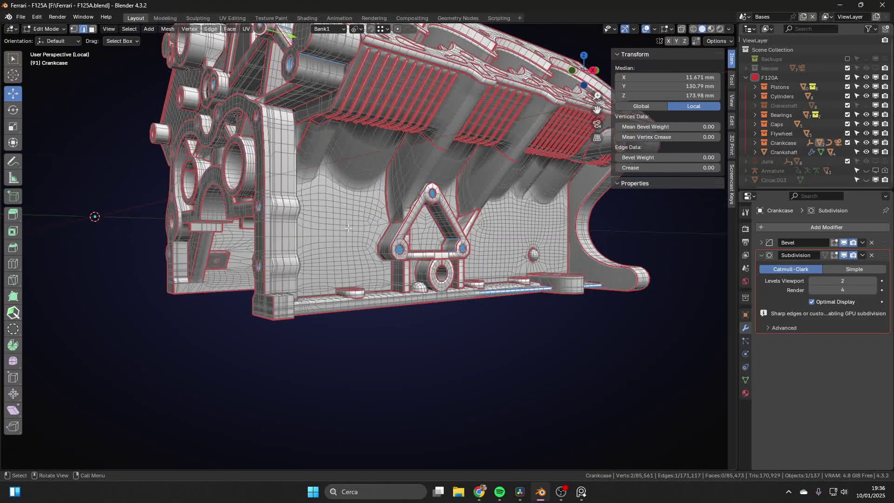
pyautogui.moveTo(327, 210); pyautogui.dragTo(329, 119, button='middle')
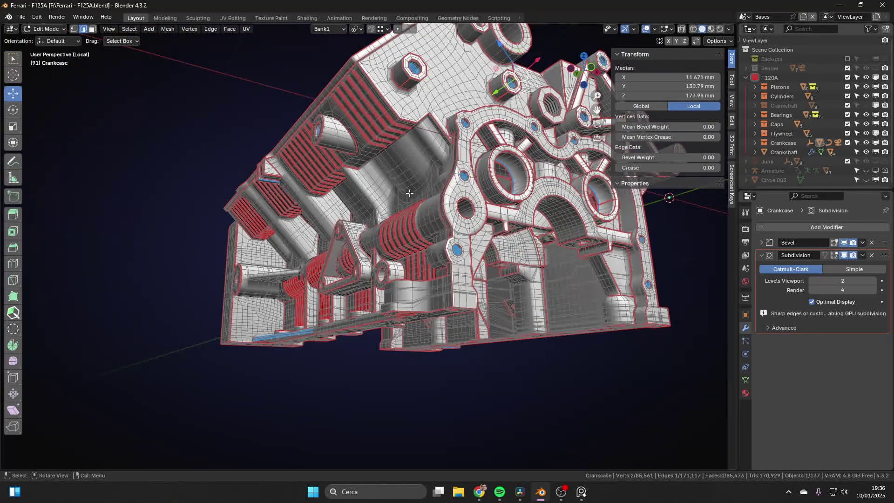
pyautogui.moveTo(428, 193); pyautogui.dragTo(376, 205, button='middle')
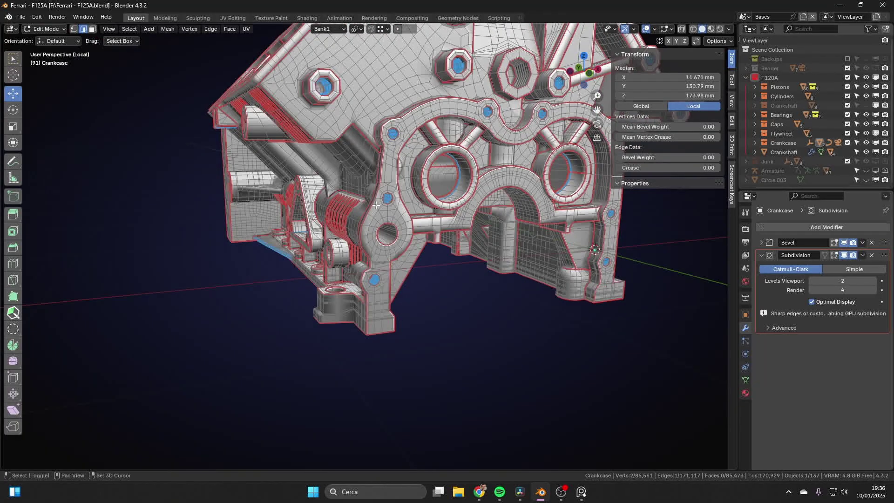
pyautogui.moveTo(611, 191); pyautogui.dragTo(477, 225, button='middle')
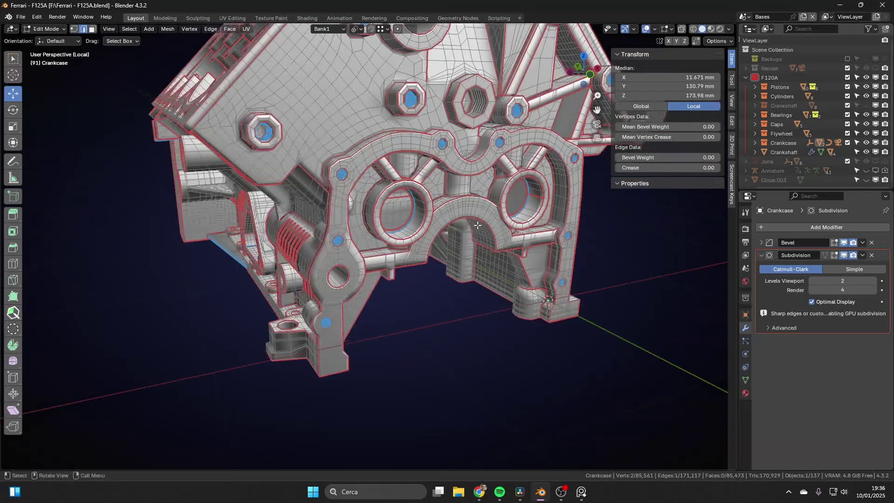
# - Exit Local View to show the whole engine and zoom toward the front crankshaft bearing
pyautogui.press('KP_Divide')
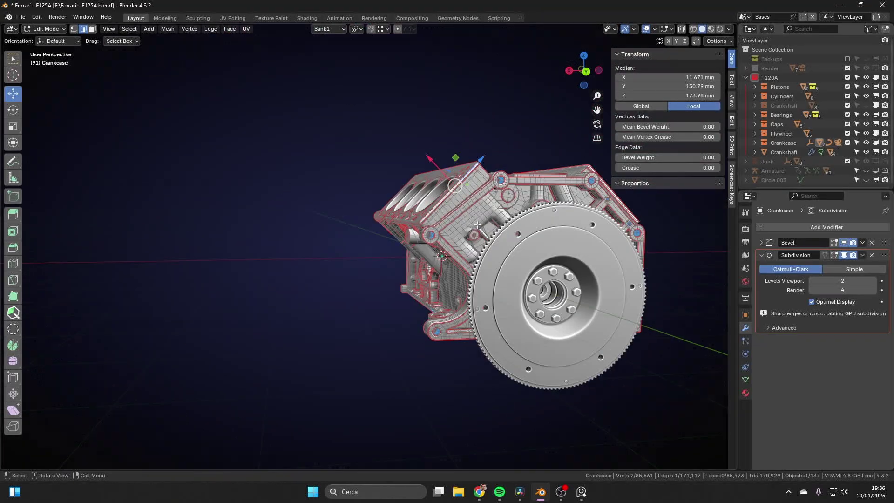
pyautogui.moveTo(365, 218); pyautogui.dragTo(447, 203, button='middle')
pyautogui.scroll(8, 332, 259)
pyautogui.scroll(-5, 332, 259)
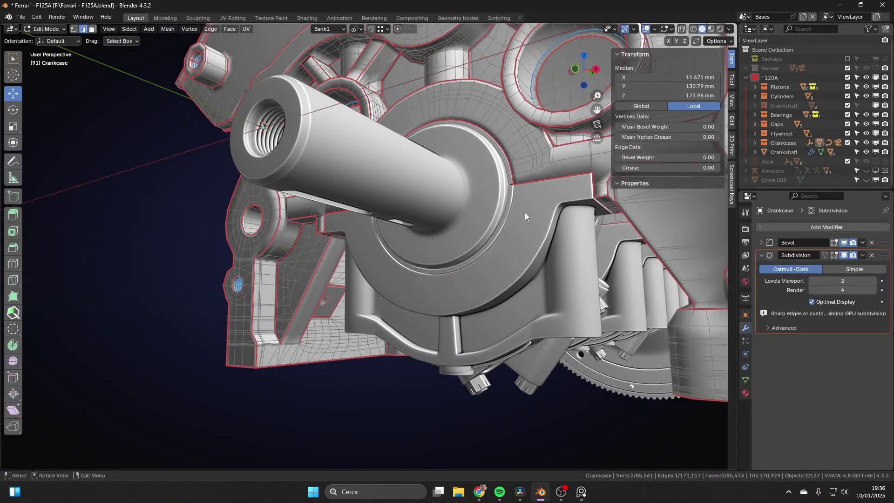
# - Switch to Object Mode and select the Crankshaft Cap - Front, orbiting around it
pyautogui.press('Tab')
pyautogui.scroll(-3, 525, 212)
pyautogui.click(555, 261)
pyautogui.keyDown('shift'); pyautogui.moveTo(552, 253); pyautogui.dragTo(523, 219, button='middle'); pyautogui.keyUp('shift')
pyautogui.scroll(6, 524, 214)
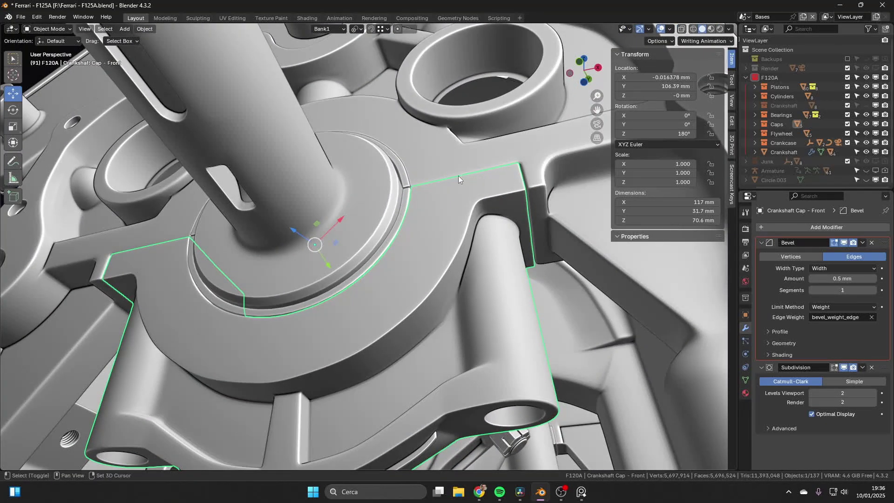
pyautogui.moveTo(458, 175); pyautogui.dragTo(443, 233, button='middle')
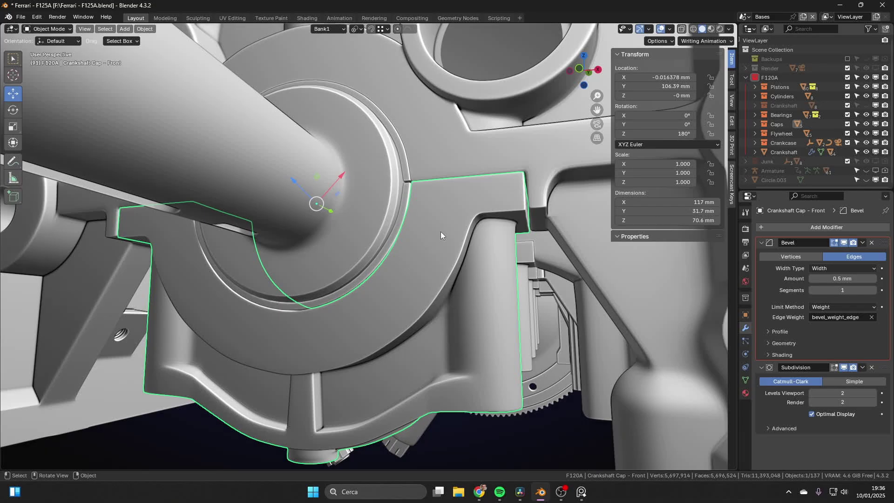
# - Hide the front cap to expose the crankshaft and expand the Caps collection listing five caps
pyautogui.press('h')
pyautogui.moveTo(440, 231)
pyautogui.mouseDown(button='middle')
pyautogui.moveTo(409, 156)
pyautogui.moveTo(441, 179)
pyautogui.moveTo(456, 163)
pyautogui.moveTo(459, 228)
pyautogui.moveTo(440, 194)
pyautogui.moveTo(426, 203)
pyautogui.moveTo(433, 231)
pyautogui.mouseUp(button='middle')
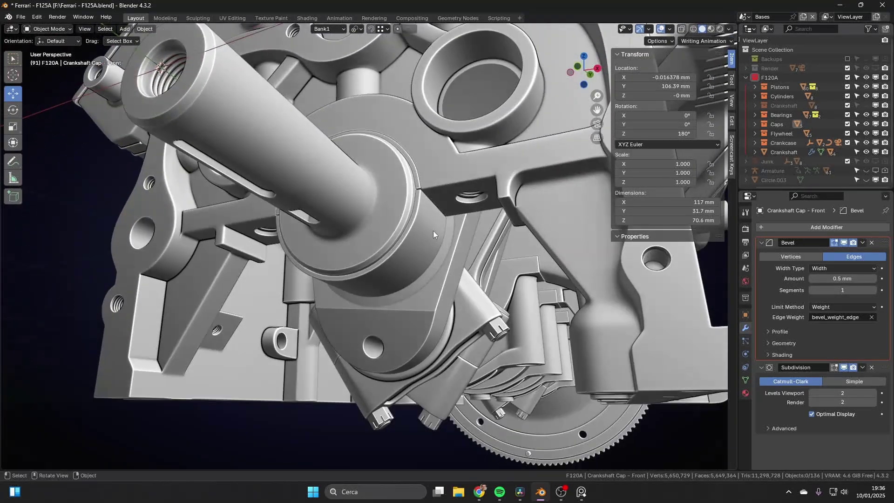
pyautogui.click(756, 124)
pyautogui.scroll(2, 447, 221)
pyautogui.moveTo(447, 221); pyautogui.dragTo(386, 130, button='middle')
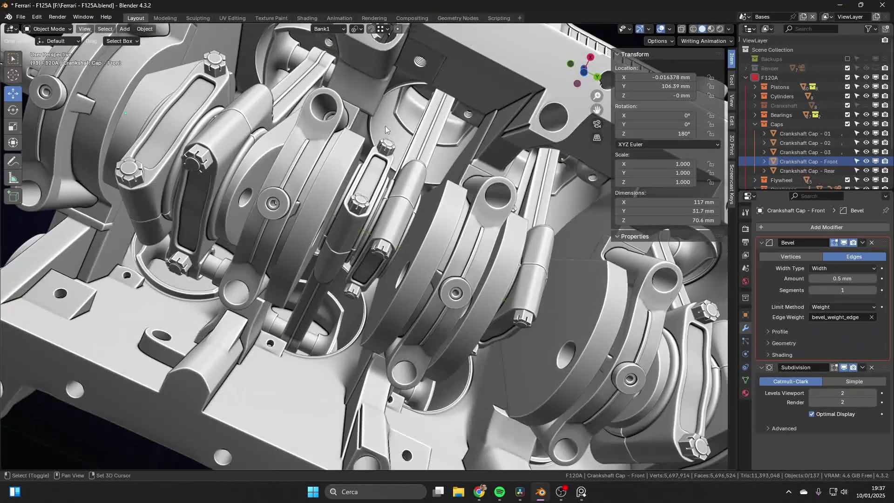
pyautogui.moveTo(439, 145); pyautogui.dragTo(386, 199, button='middle')
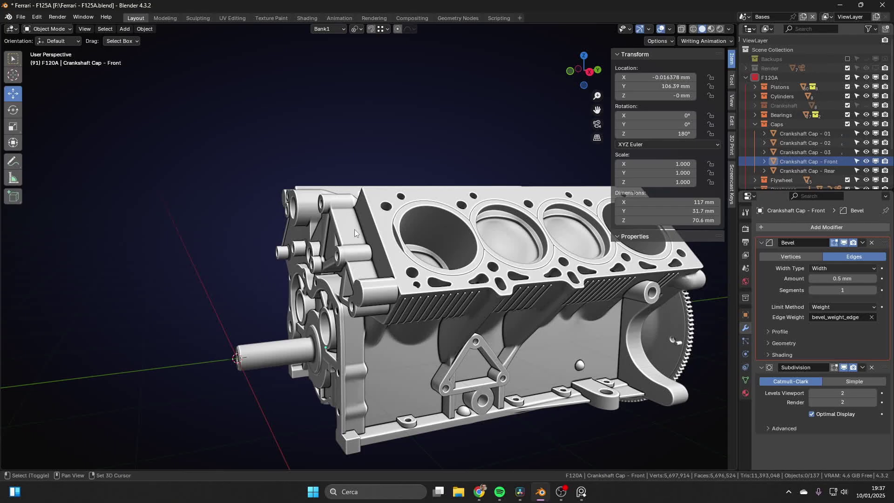
# - Orbit around the finished engine block's top, flywheel side and front
pyautogui.moveTo(354, 229); pyautogui.dragTo(370, 244, button='middle')
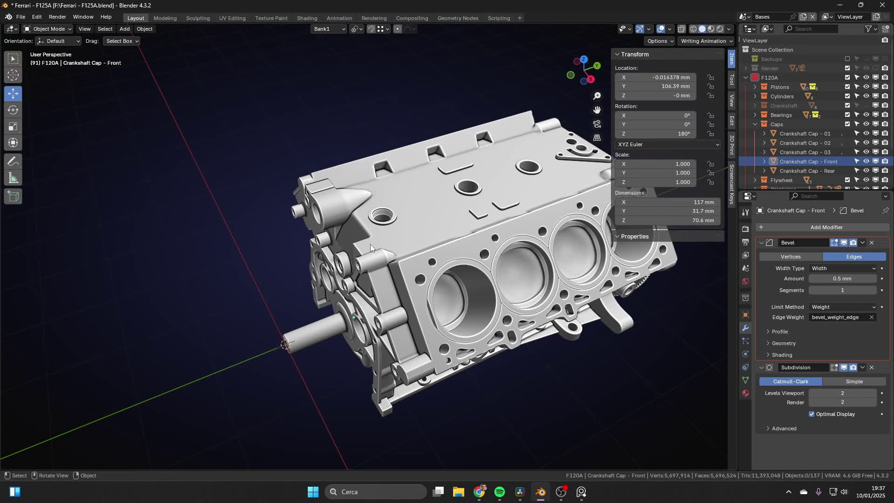
pyautogui.moveTo(371, 244); pyautogui.dragTo(425, 169, button='middle')
pyautogui.scroll(6, 424, 168)
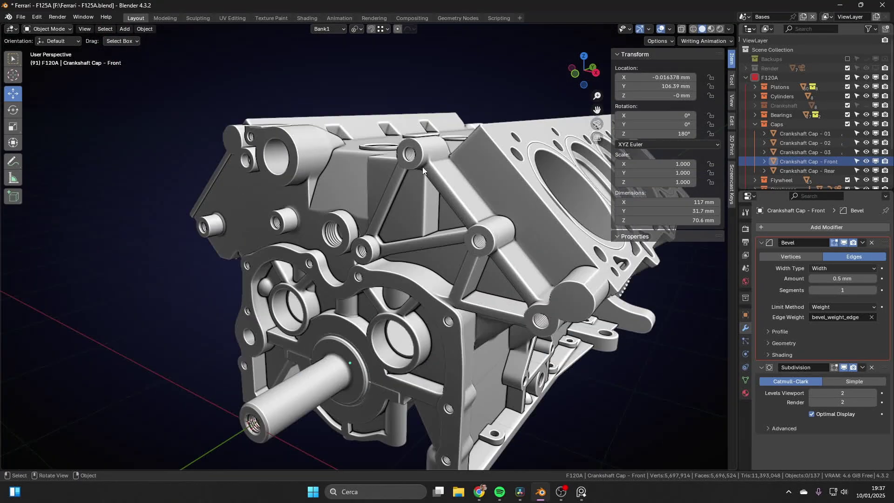
pyautogui.moveTo(392, 245); pyautogui.dragTo(403, 149, button='middle')
pyautogui.keyDown('shift'); pyautogui.hscroll(-5, 377, 137); pyautogui.keyUp('shift')
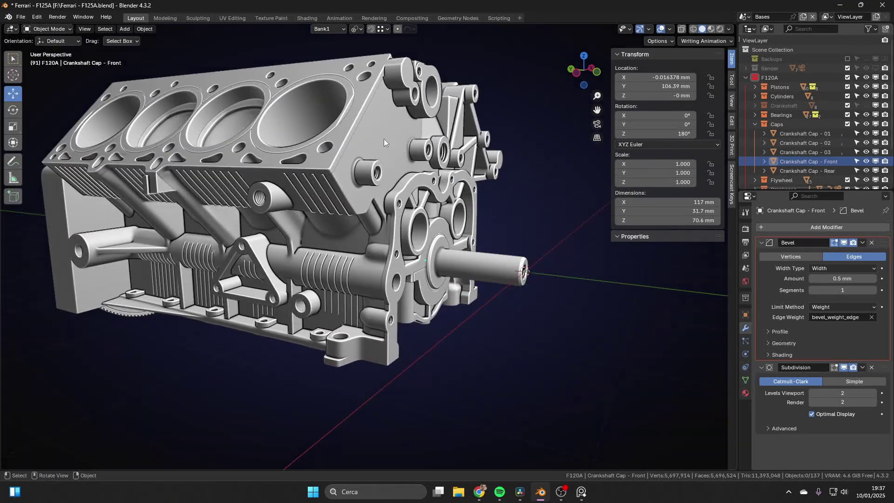
pyautogui.keyDown('shift'); pyautogui.scroll(4, 379, 141); pyautogui.keyUp('shift')
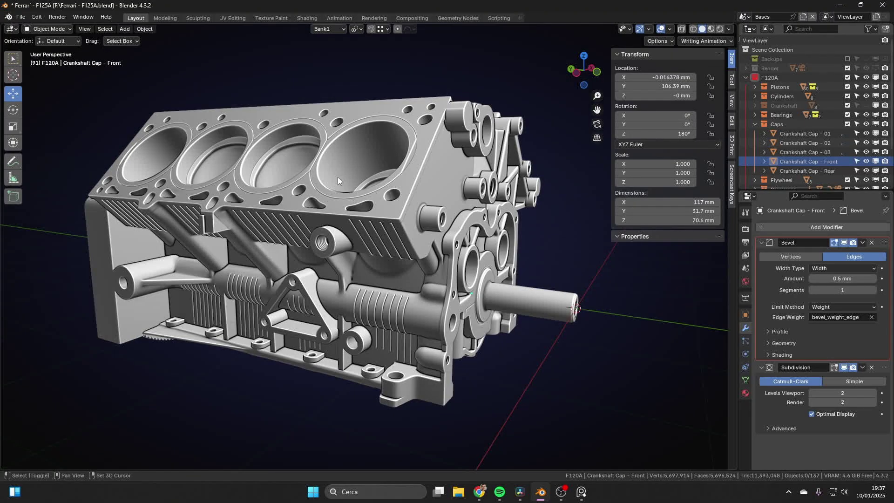
pyautogui.moveTo(337, 177); pyautogui.dragTo(310, 200, button='middle')
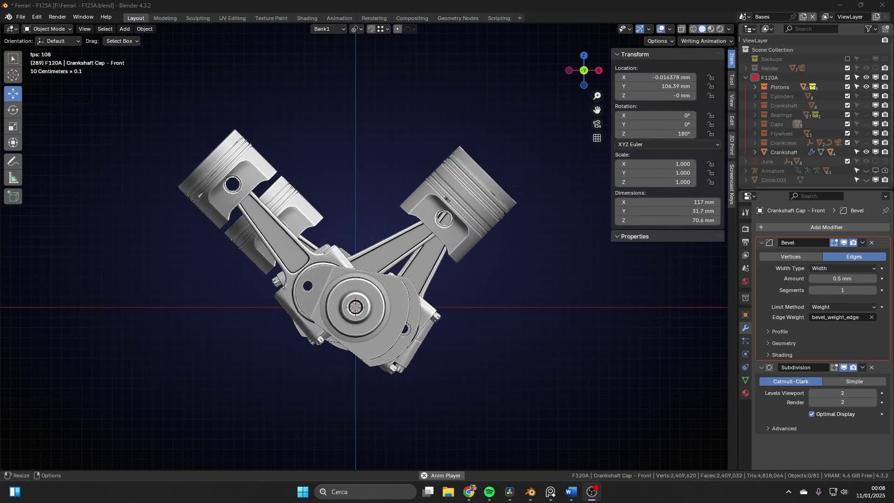
pyautogui.moveTo(583, 376); pyautogui.dragTo(505, 412, button='middle')
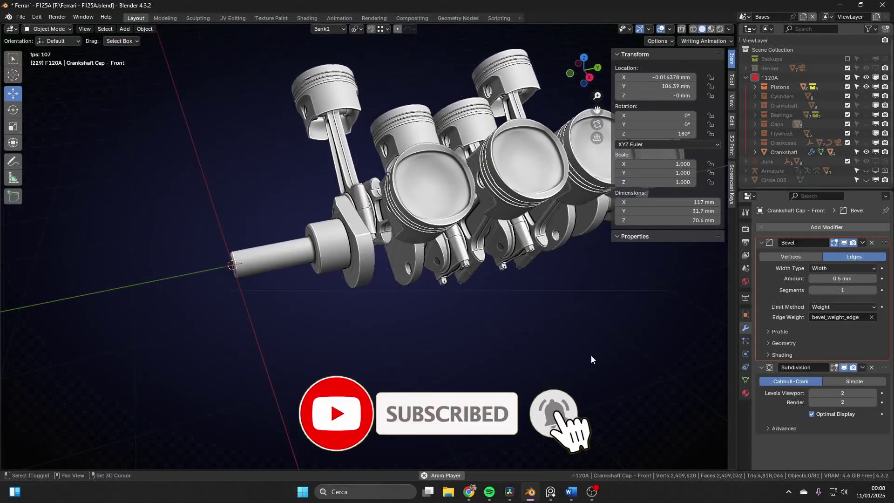
pyautogui.keyDown('shift'); pyautogui.moveTo(591, 355); pyautogui.dragTo(448, 437, button='middle'); pyautogui.keyUp('shift')
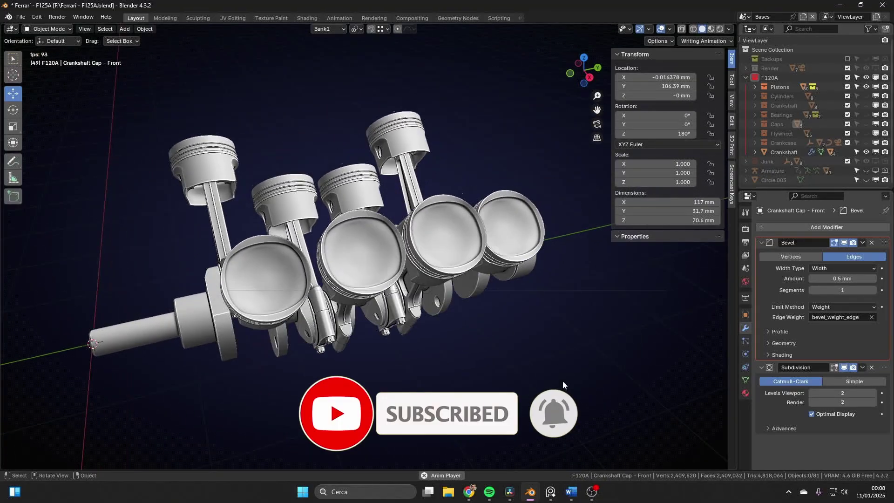